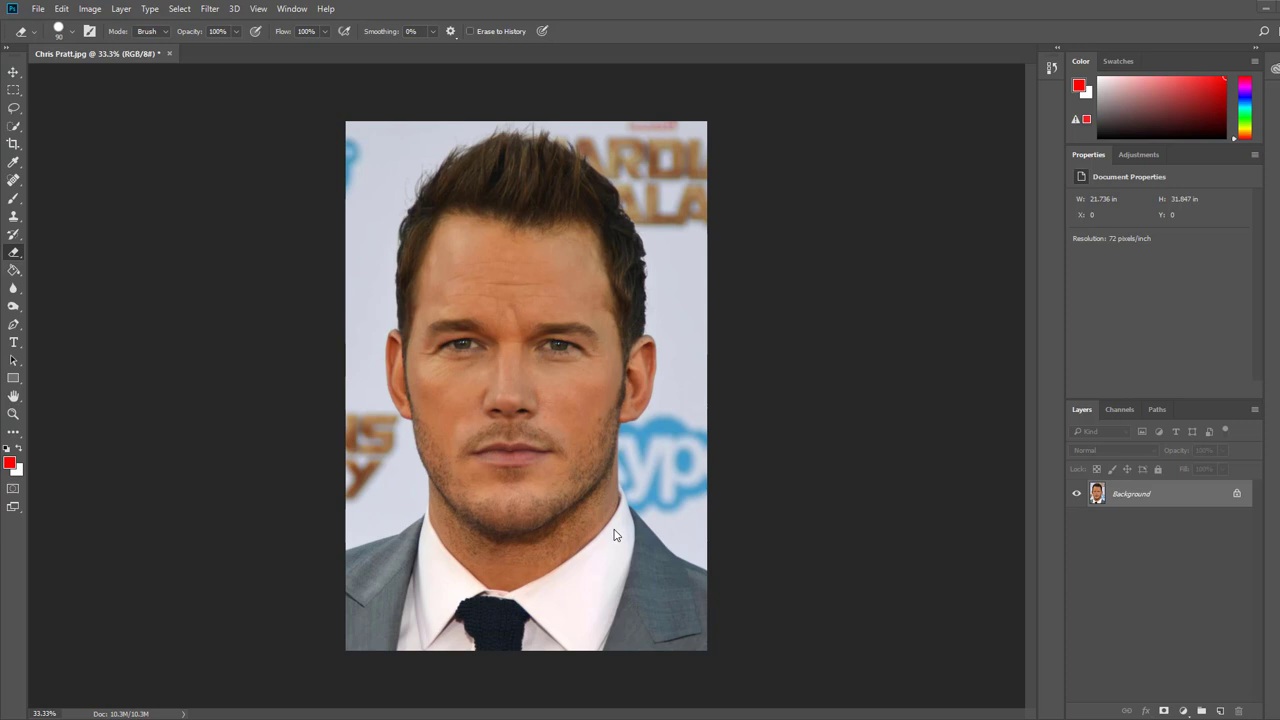
Duplicate the Background layer, keeping the default copy name.
right_click(1133, 498)
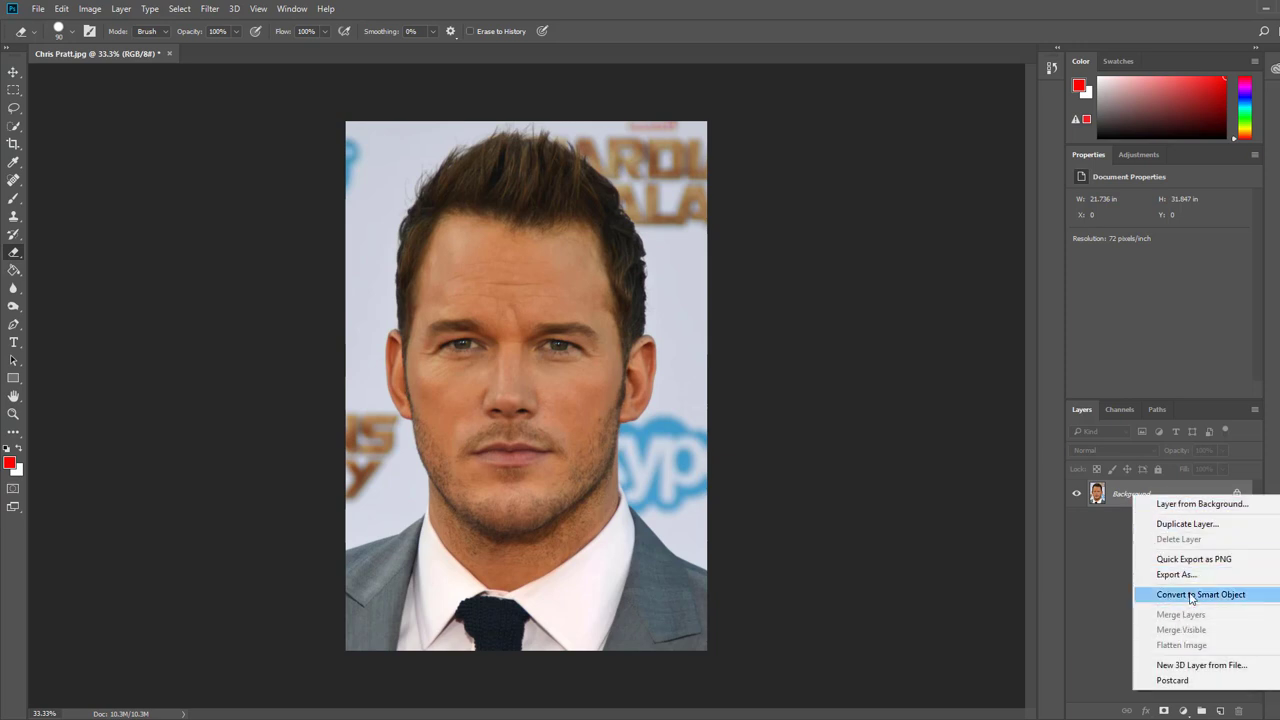
click(1192, 524)
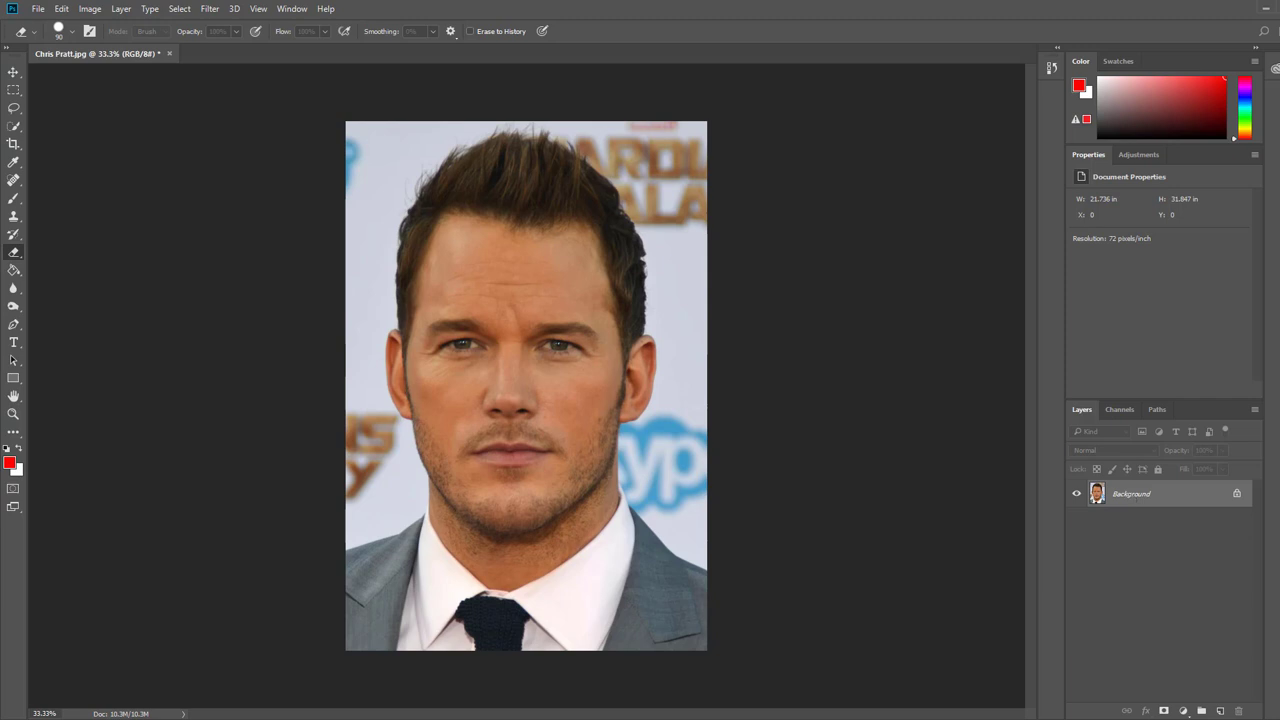
key(Return)
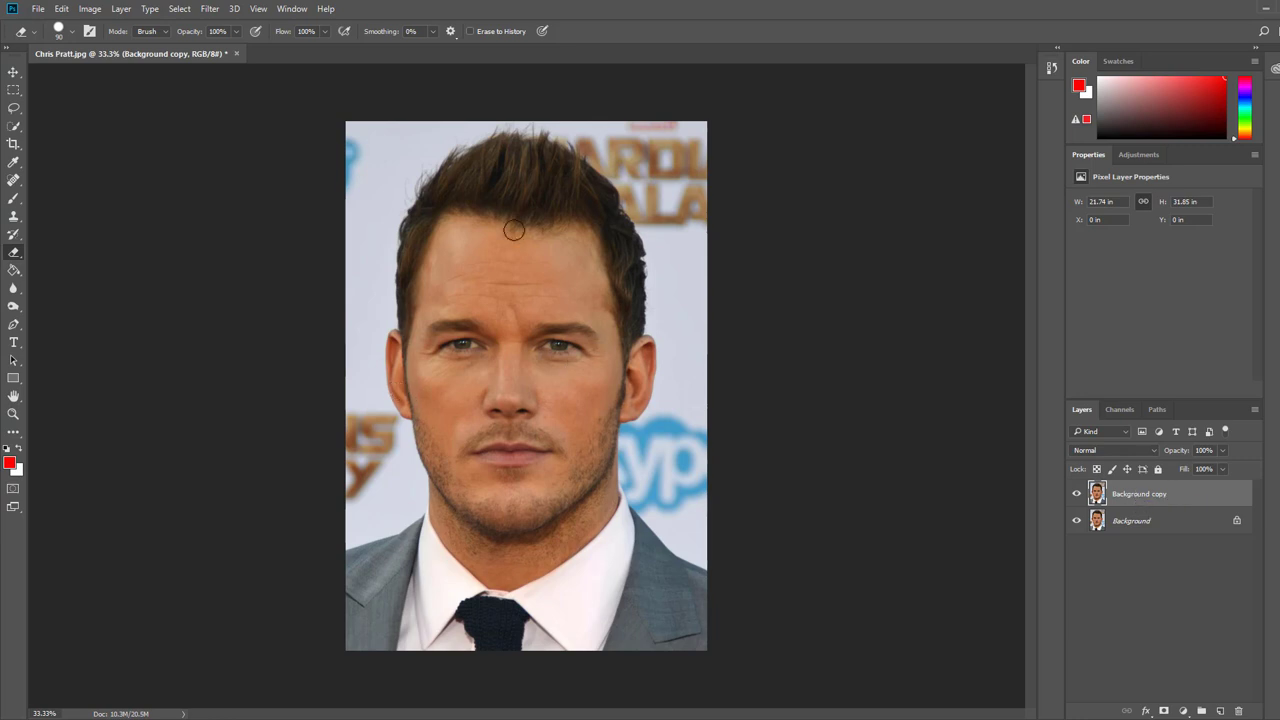
right_click(1134, 497)
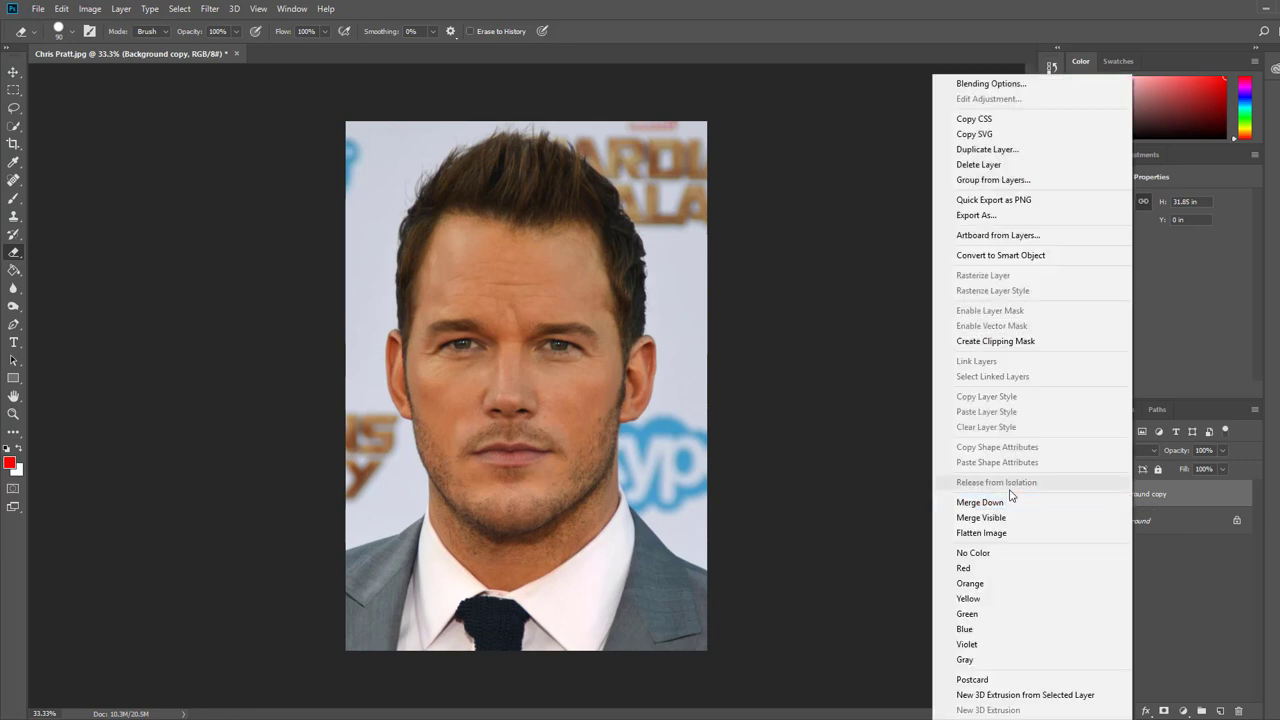
click(1176, 580)
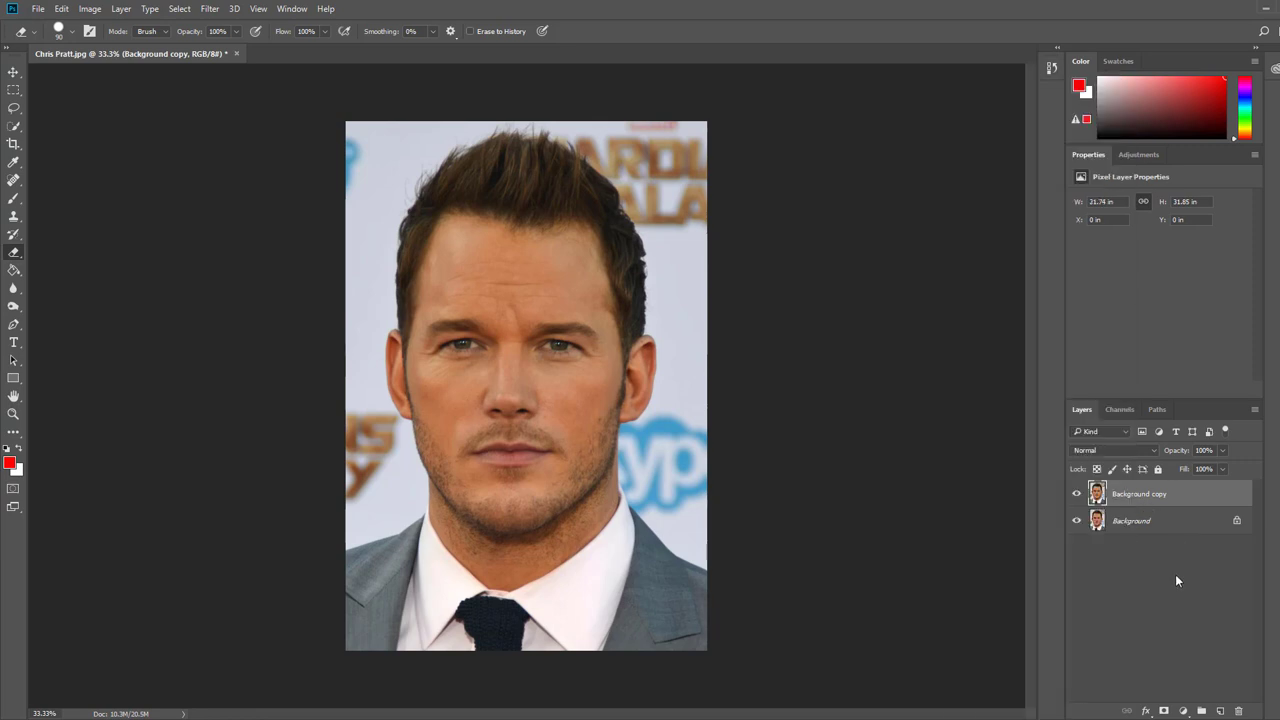
Add a new empty layer above the background copy and name it "gray skin".
click(1220, 711)
double_click(1123, 494)
text(d)
text(ray skin)
key(Return)
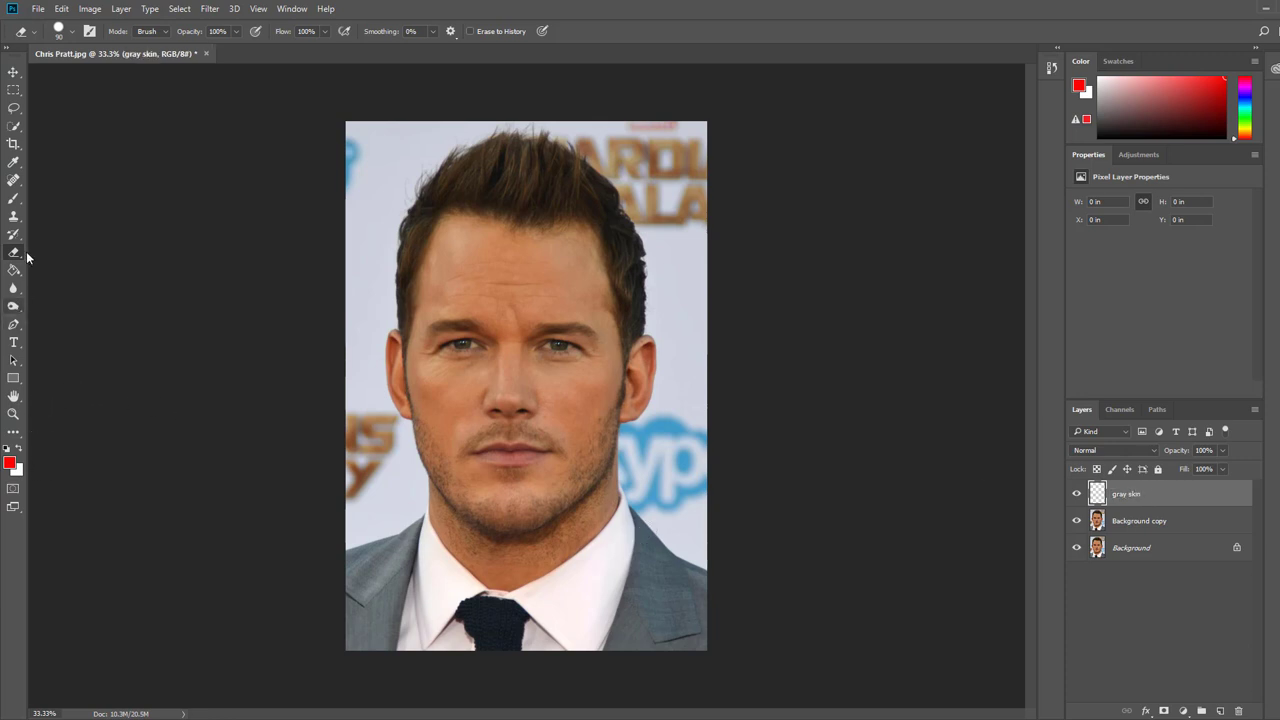
Set up a soft Brush with 0% hardness and the foreground colour gray 6b6b6b.
click(13, 198)
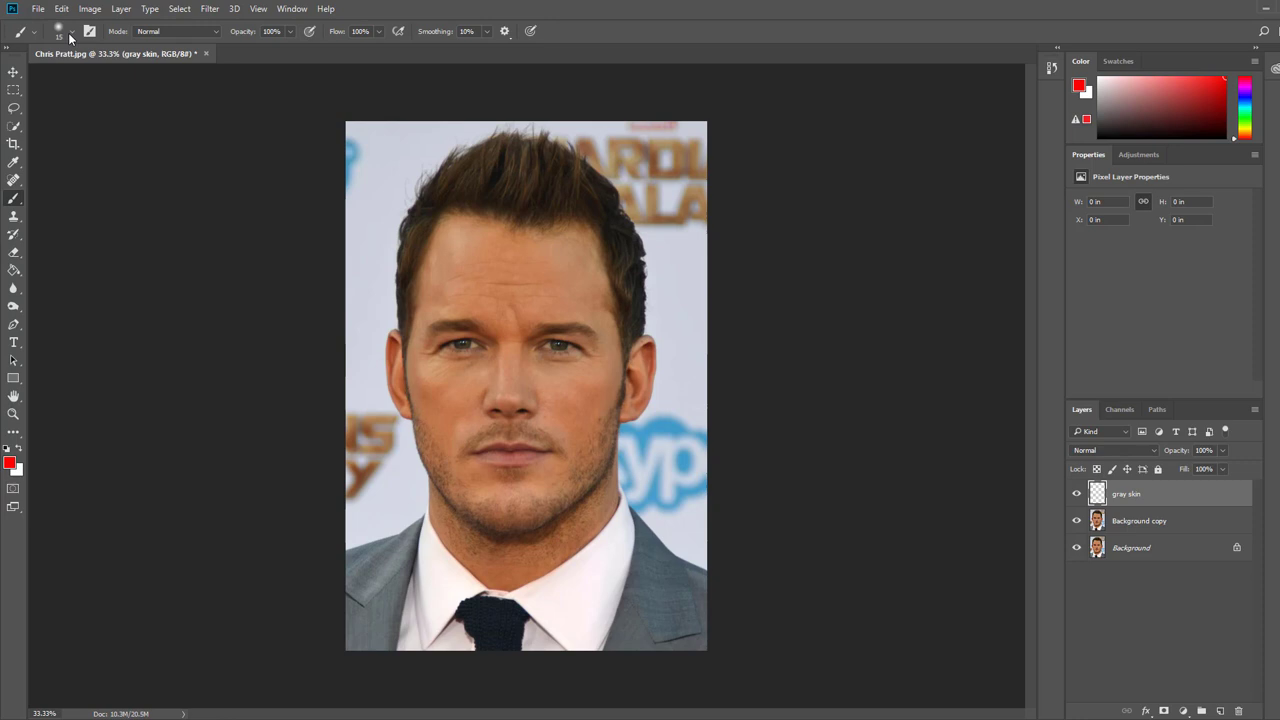
click(71, 37)
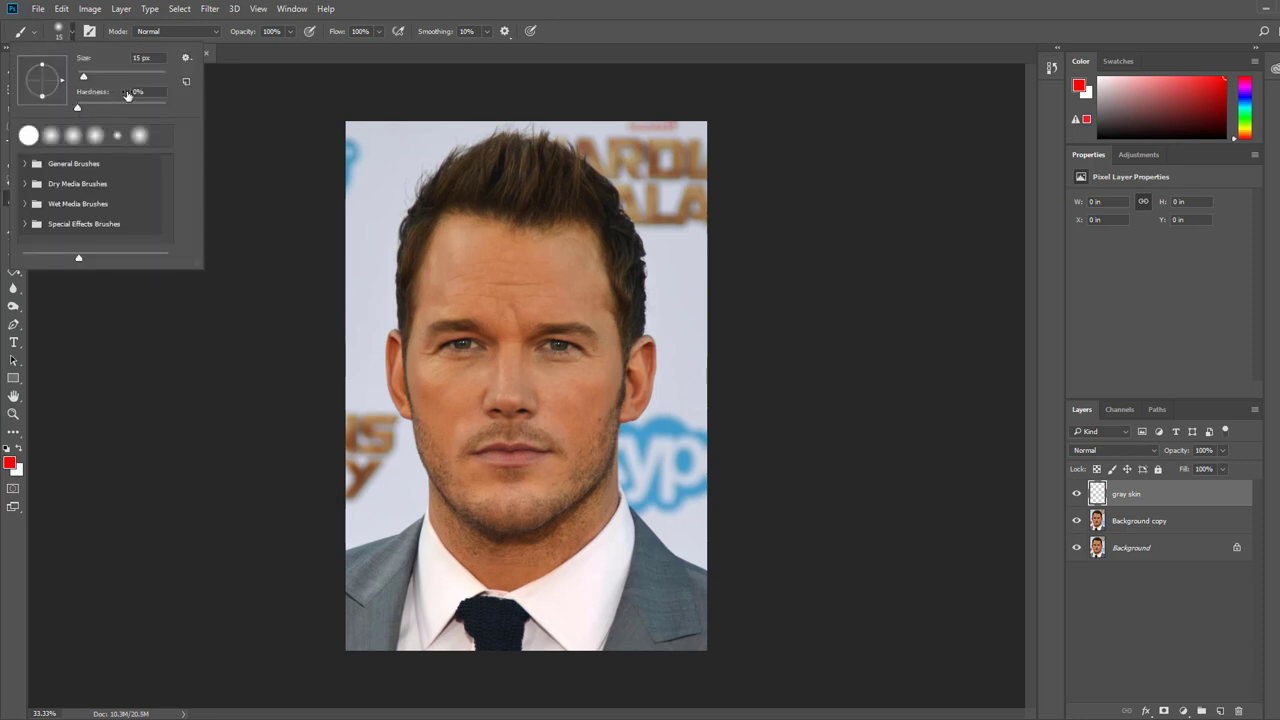
key(Return)
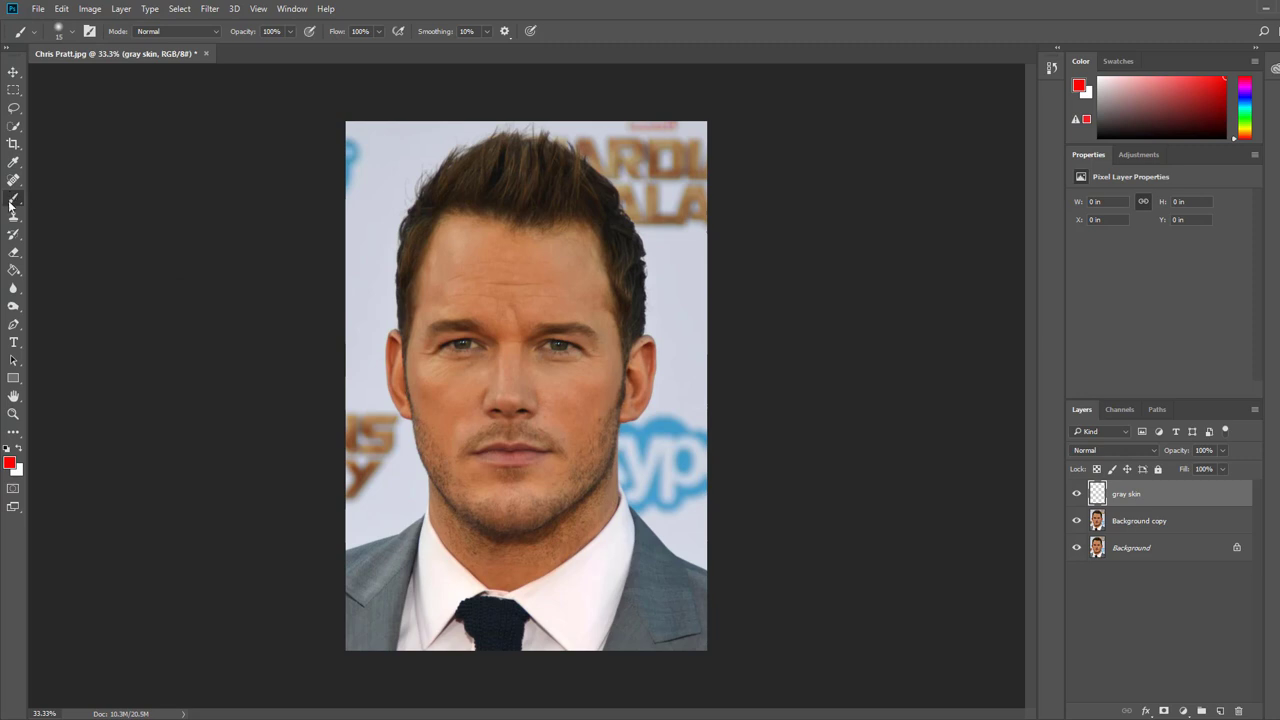
key(alt)
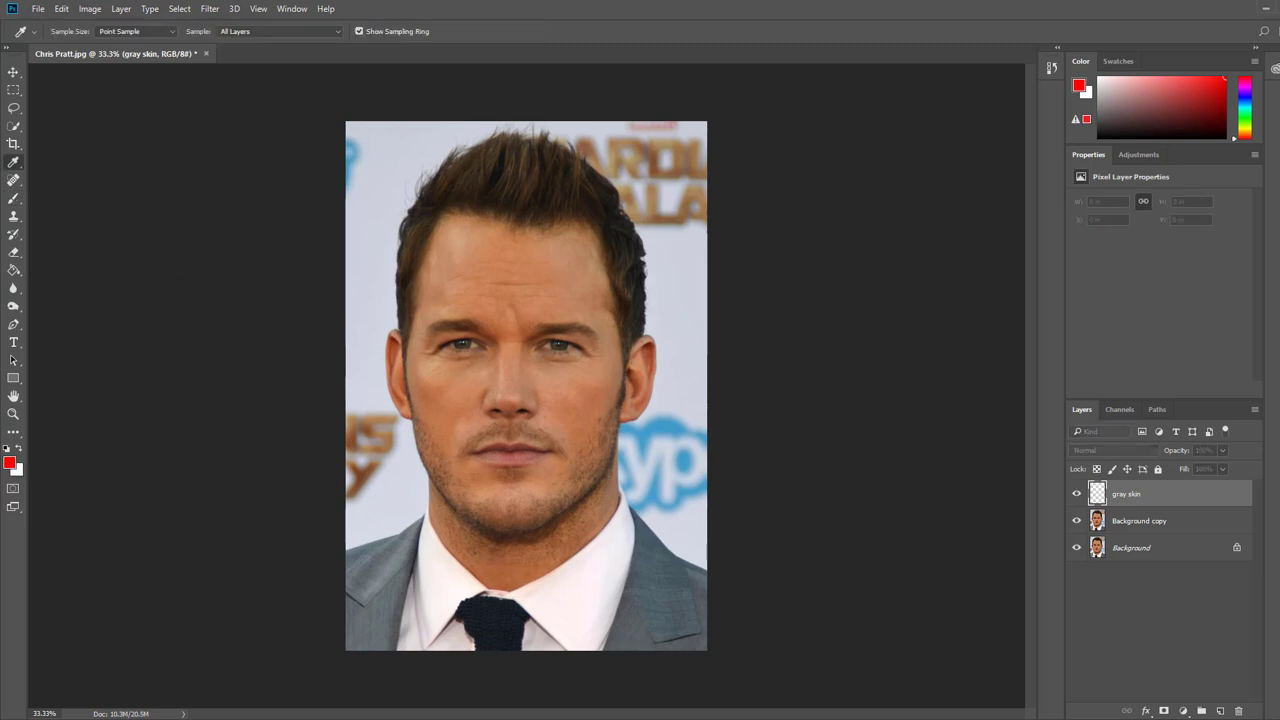
click(9, 462)
drag(429, 263, 398, 300)
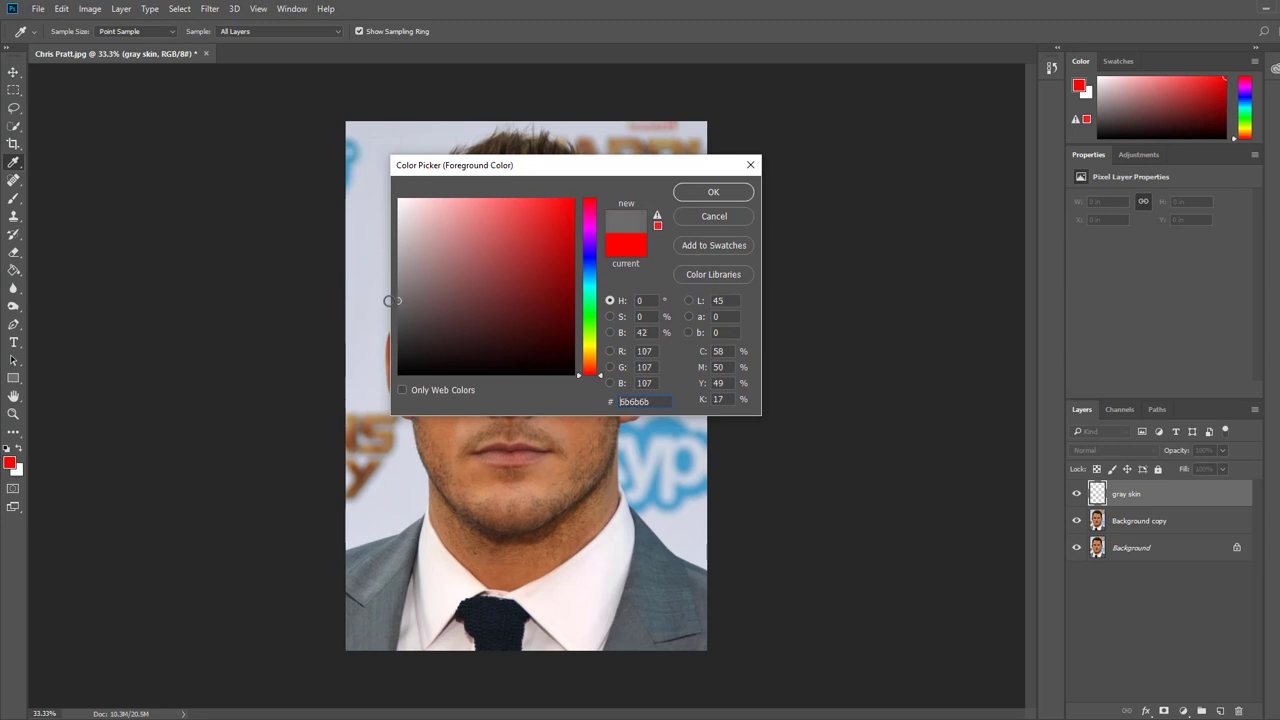
click(713, 192)
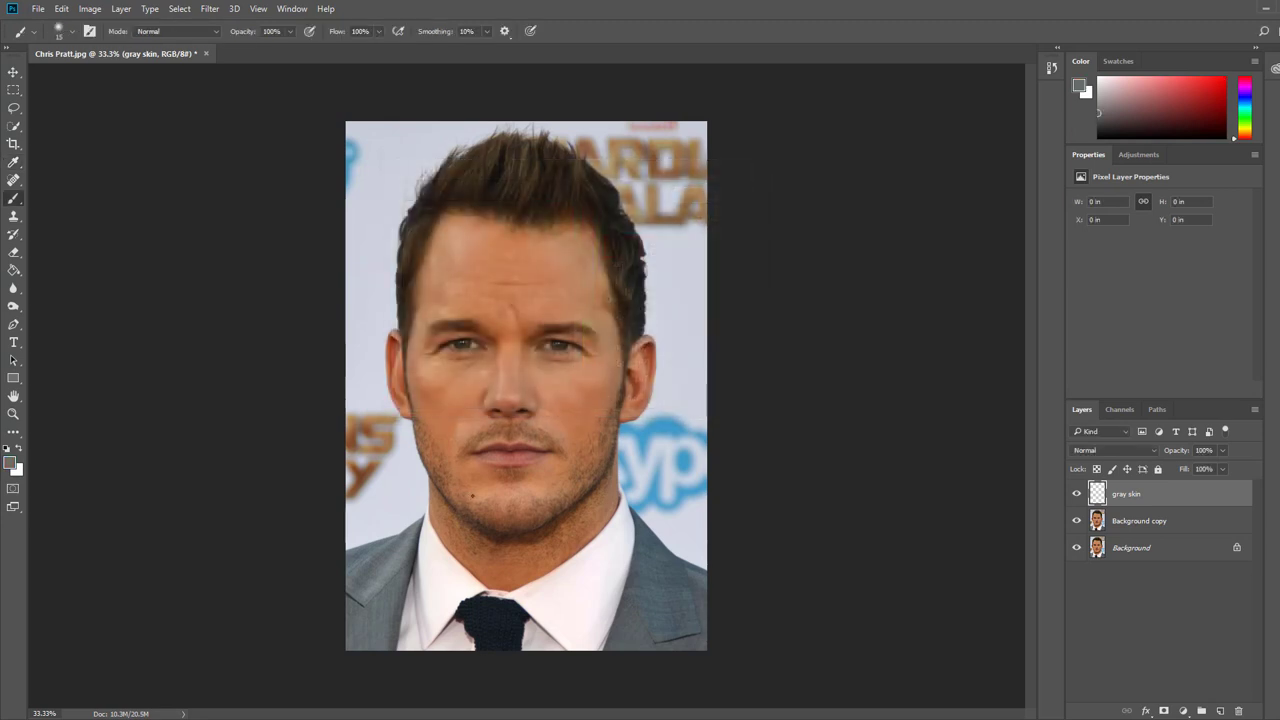
Paint a gray outline along the edges of the ears, face, neck and lips with a small soft brush.
scroll(397, 371, up, 6)
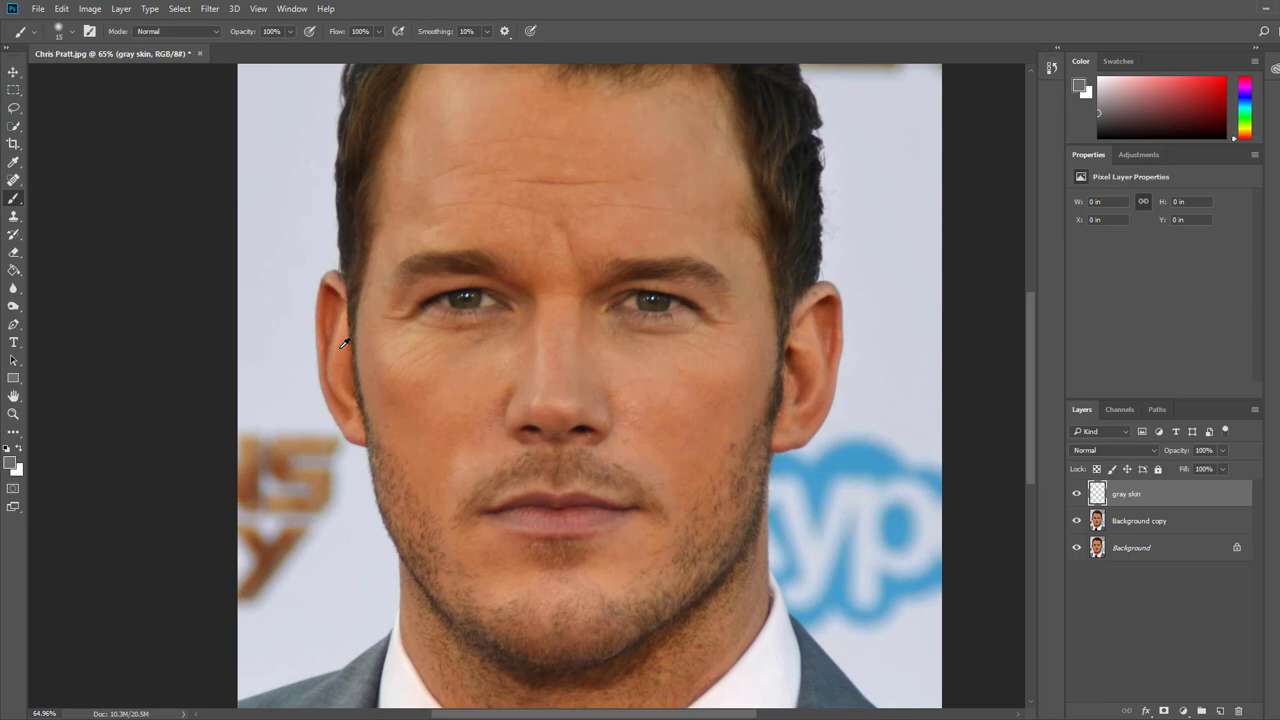
scroll(335, 355, up, 1)
scroll(354, 309, down, 4)
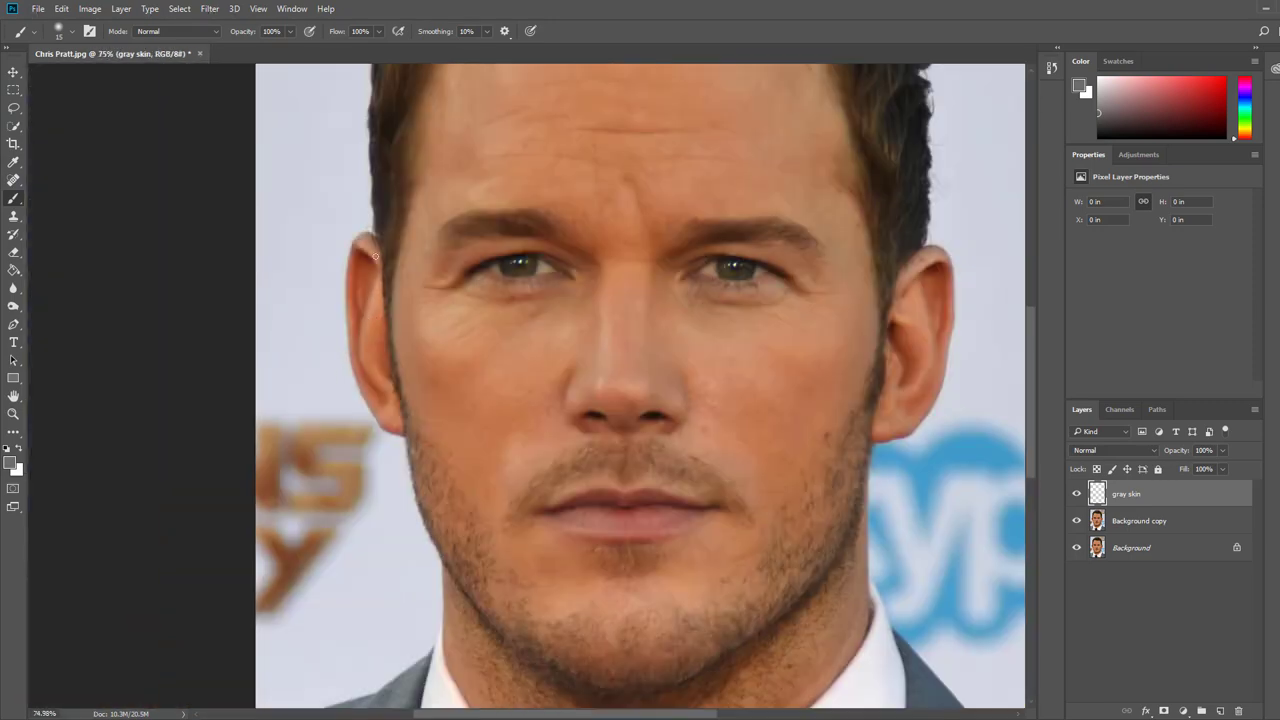
key(bracketright)
key(bracketright)
mouse_move(372, 250)
mouse_down()
mouse_move(360, 244)
mouse_move(351, 305)
mouse_move(364, 378)
mouse_move(412, 442)
mouse_move(451, 594)
mouse_move(450, 667)
mouse_up()
key(space)
mouse_move(443, 607)
mouse_down()
mouse_move(438, 400)
mouse_move(494, 491)
mouse_move(591, 562)
mouse_move(769, 466)
mouse_move(850, 344)
mouse_move(848, 172)
mouse_up()
scroll(848, 172, down, 3)
mouse_move(748, 392)
mouse_down()
mouse_move(750, 232)
mouse_move(753, 270)
mouse_move(666, 340)
mouse_move(675, 212)
mouse_up()
scroll(752, 474, up, 3)
mouse_move(752, 474)
mouse_down()
mouse_move(545, 243)
mouse_move(312, 410)
mouse_move(292, 650)
mouse_move(258, 540)
mouse_up()
drag(441, 491, 470, 508)
drag(560, 490, 610, 520)
scroll(600, 510, down, 3)
drag(530, 505, 587, 537)
Fill the remaining skin of the face, ears and neck with gray using larger brushes, leaving the eyes and lips unpainted.
scroll(587, 537, up, 5)
key(bracketright)
key(bracketright)
key(bracketright)
key(bracketright)
key(bracketright)
key(bracketright)
key(bracketright)
key(bracketright)
mouse_move(351, 283)
mouse_down()
mouse_move(306, 423)
mouse_move(686, 497)
mouse_move(586, 397)
mouse_move(470, 430)
mouse_up()
scroll(431, 191, down, 4)
mouse_move(431, 191)
mouse_down()
mouse_move(387, 228)
mouse_move(526, 319)
mouse_move(683, 220)
mouse_move(659, 293)
mouse_up()
scroll(651, 429, down, 3)
key(bracketleft)
key(bracketleft)
drag(762, 260, 771, 157)
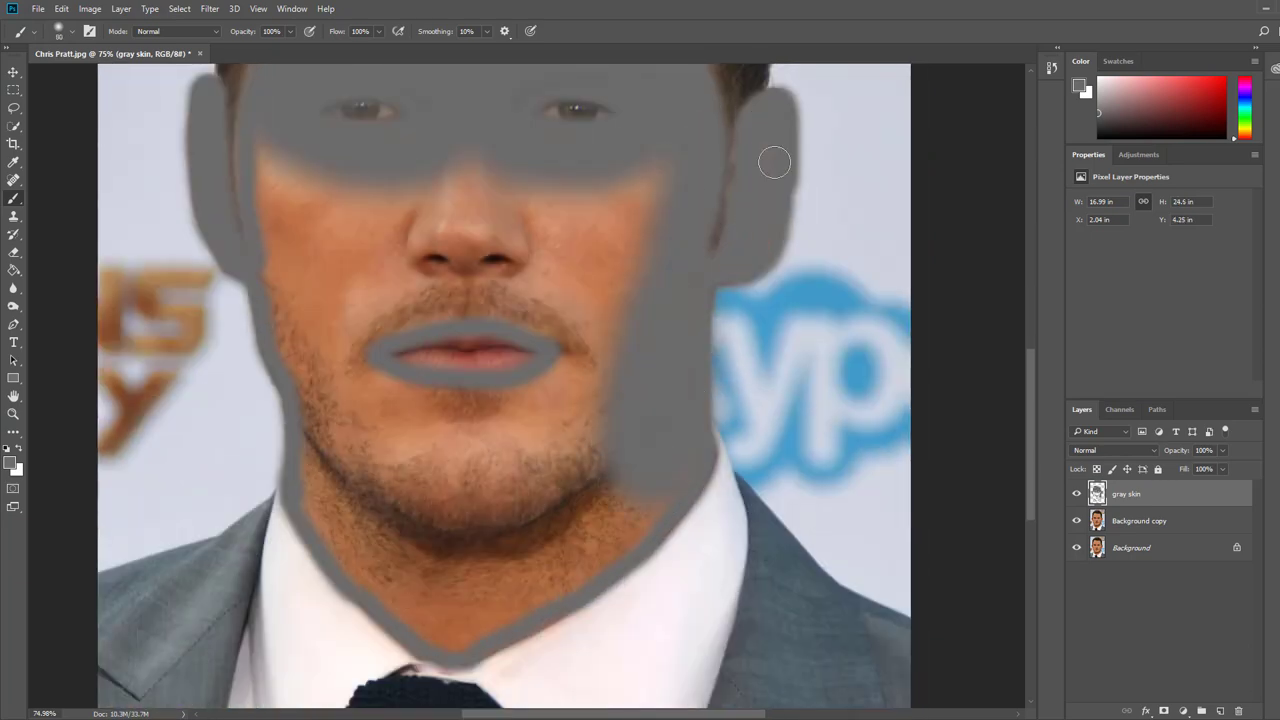
mouse_move(277, 134)
mouse_down()
mouse_move(665, 190)
mouse_move(645, 520)
mouse_move(392, 597)
mouse_move(298, 369)
mouse_move(426, 204)
mouse_move(338, 368)
mouse_move(612, 503)
mouse_move(324, 324)
mouse_move(485, 277)
mouse_move(357, 380)
mouse_move(434, 436)
mouse_move(375, 502)
mouse_move(411, 207)
mouse_move(482, 369)
mouse_up()
scroll(482, 369, down, 3)
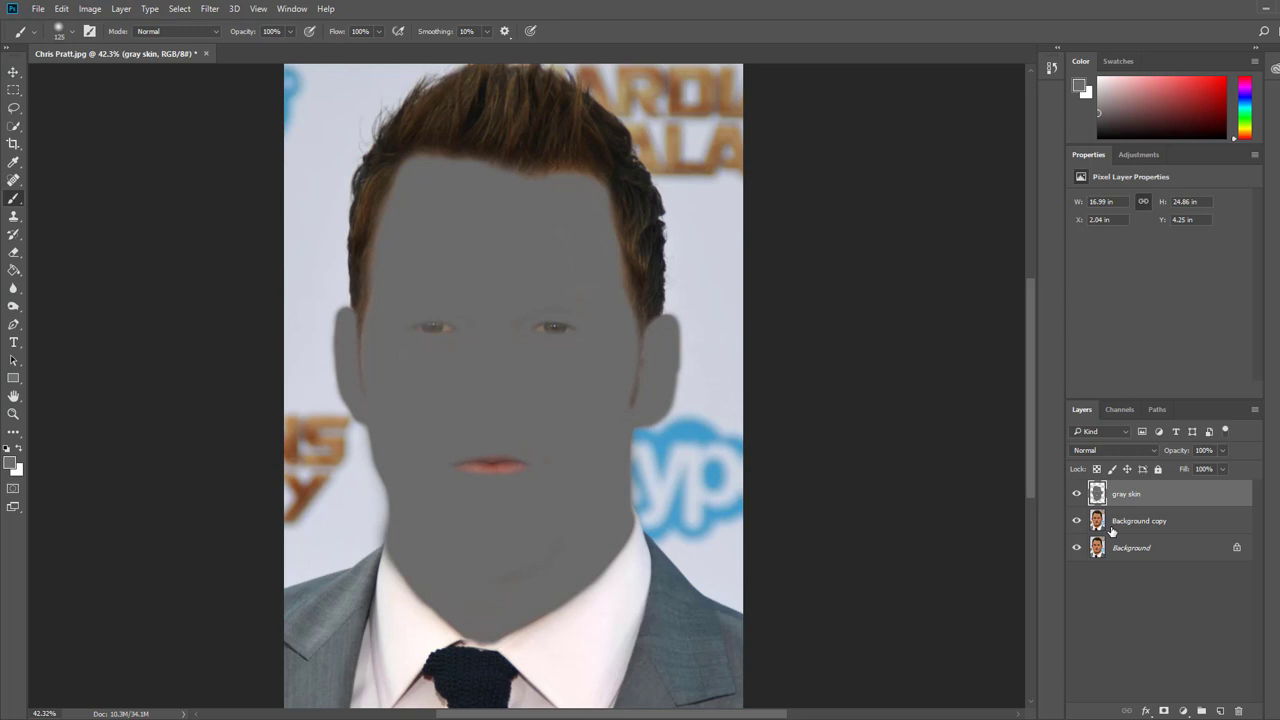
Set the gray skin layer's blend mode to Color and its opacity to 62%.
click(1152, 450)
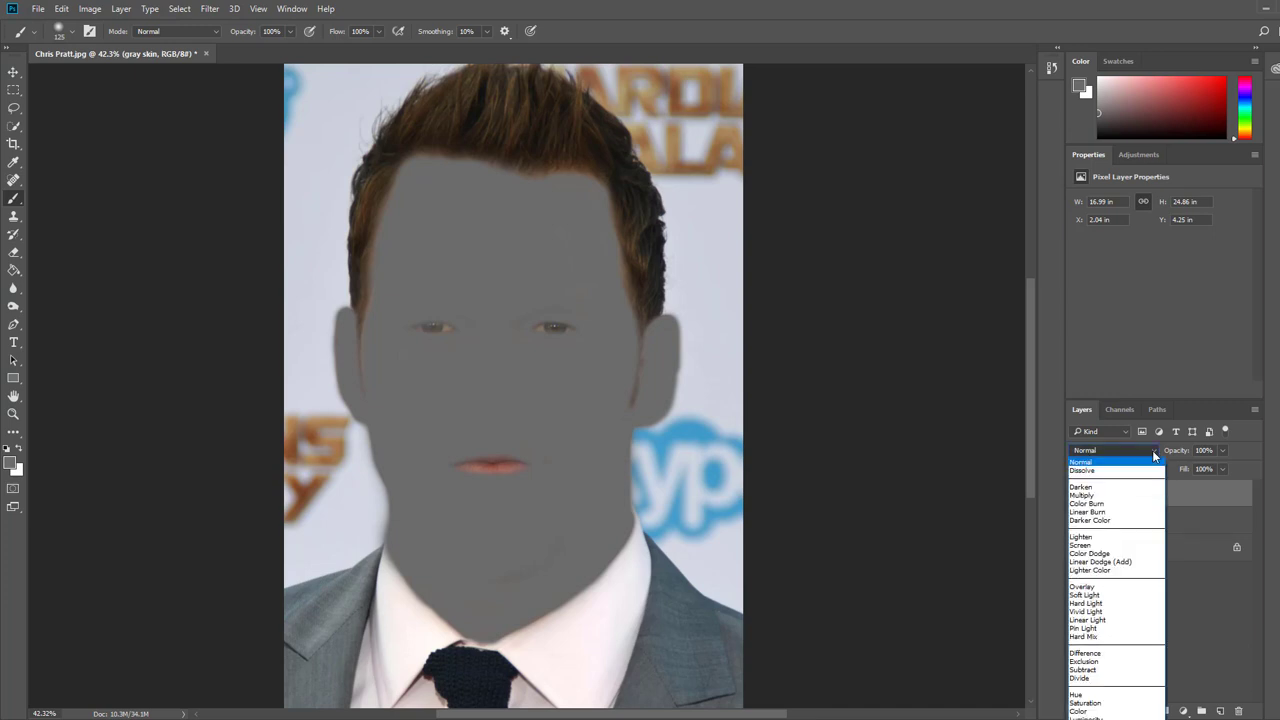
click(1105, 712)
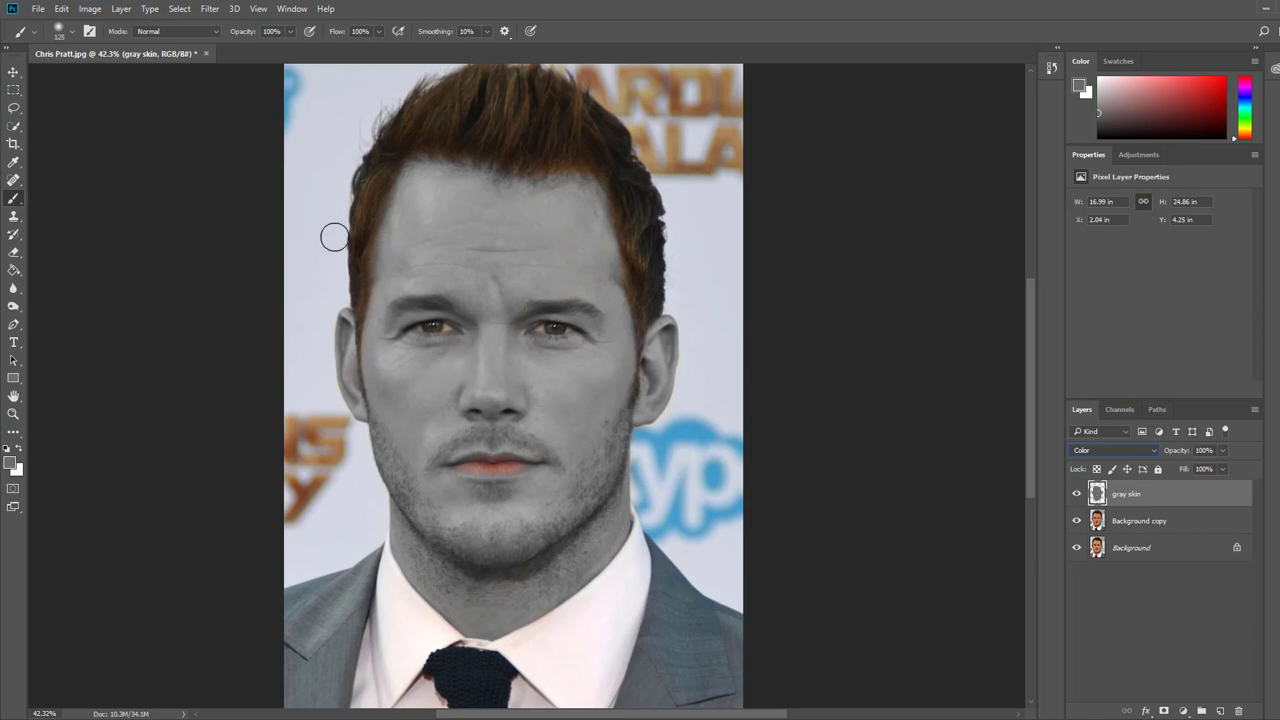
click(1223, 453)
drag(1221, 469, 1204, 469)
drag(1168, 469, 1189, 471)
drag(1199, 466, 1083, 487)
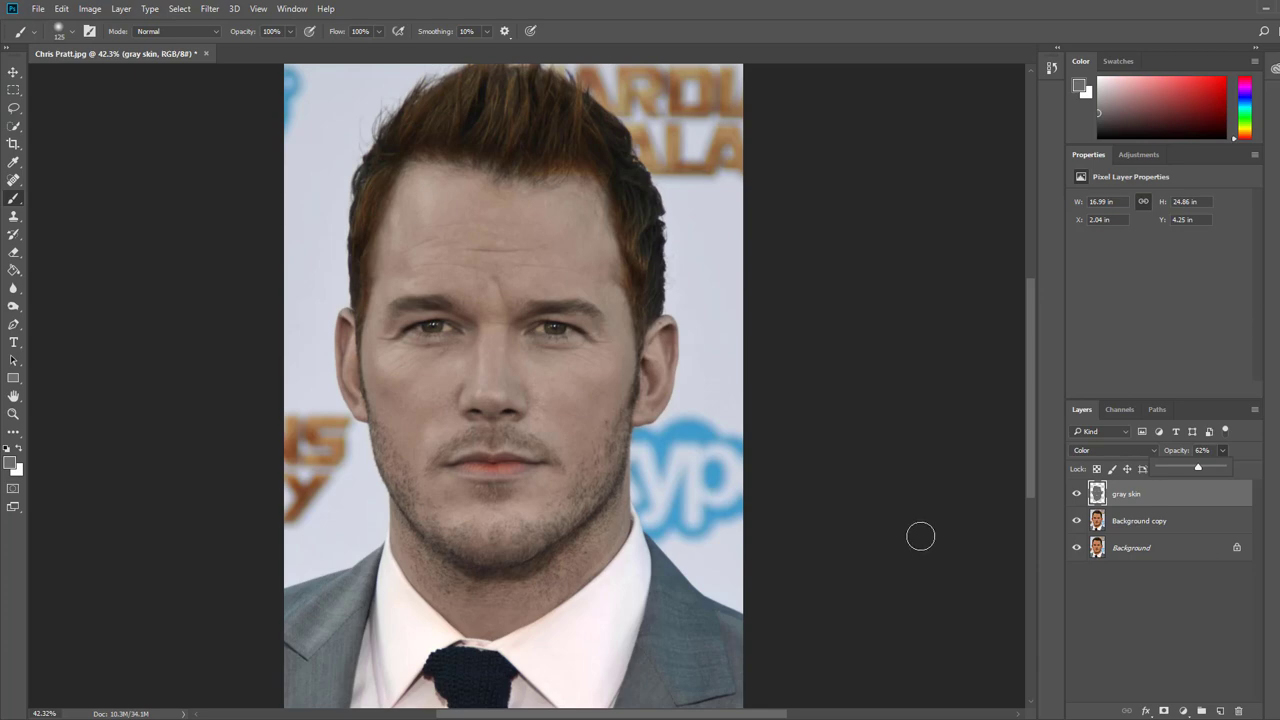
Merge the gray skin layer with the background copy and duplicate the merged layer.
shift+click(1134, 522)
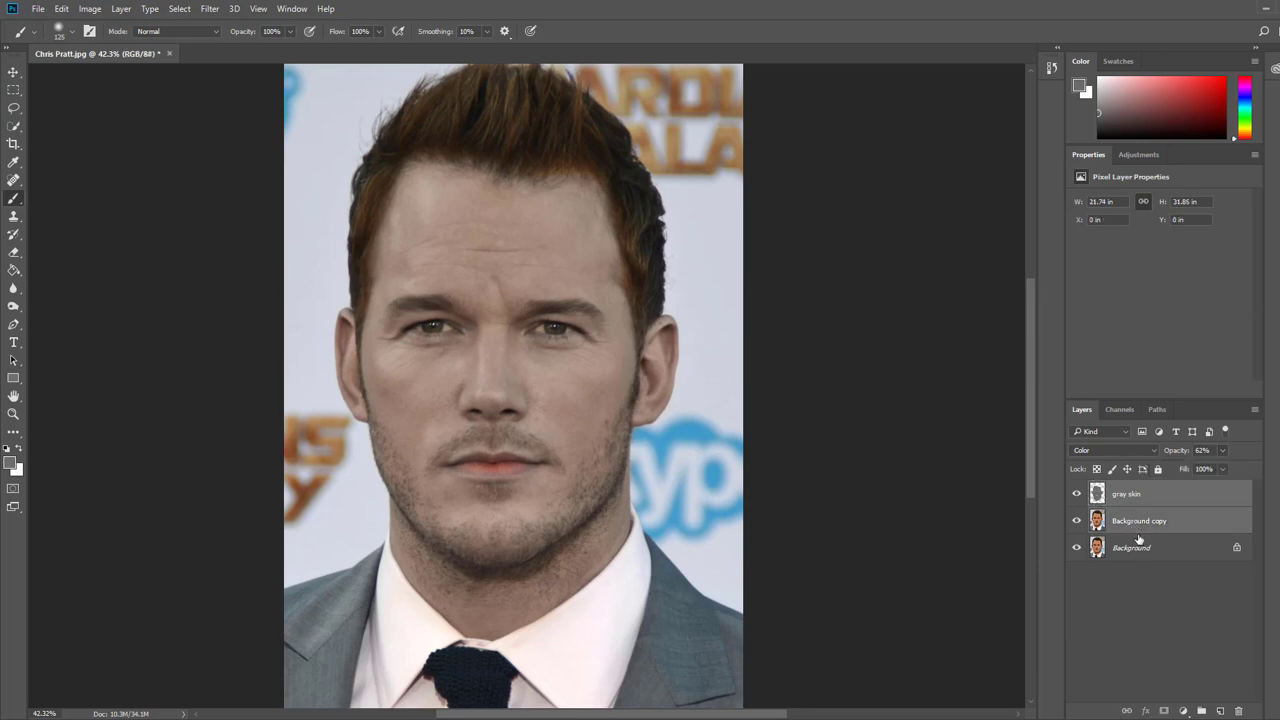
right_click(1127, 495)
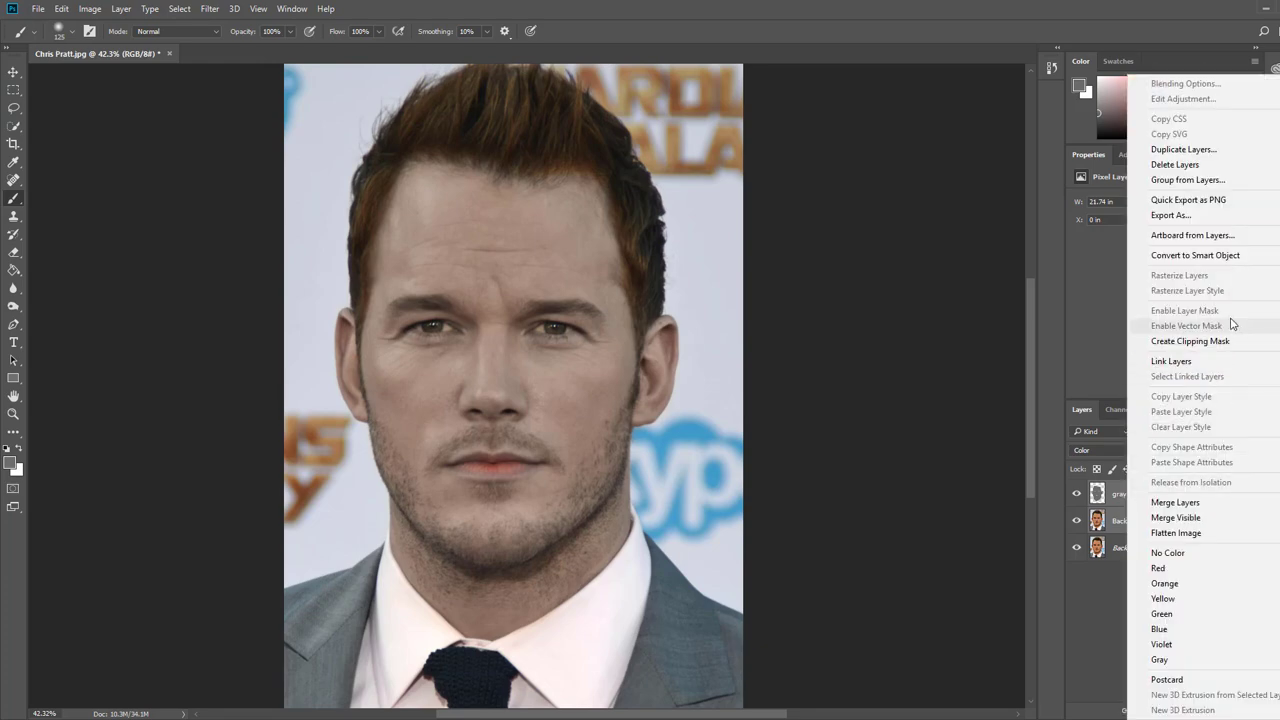
click(1197, 504)
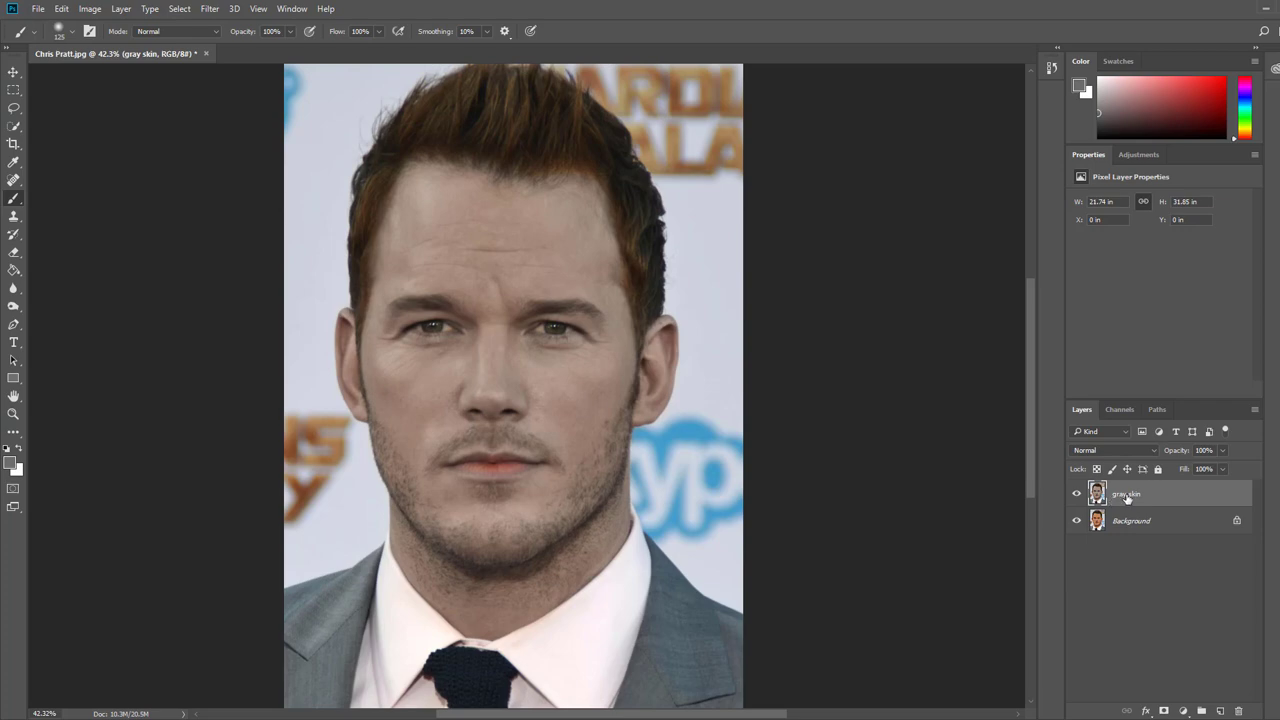
right_click(1127, 498)
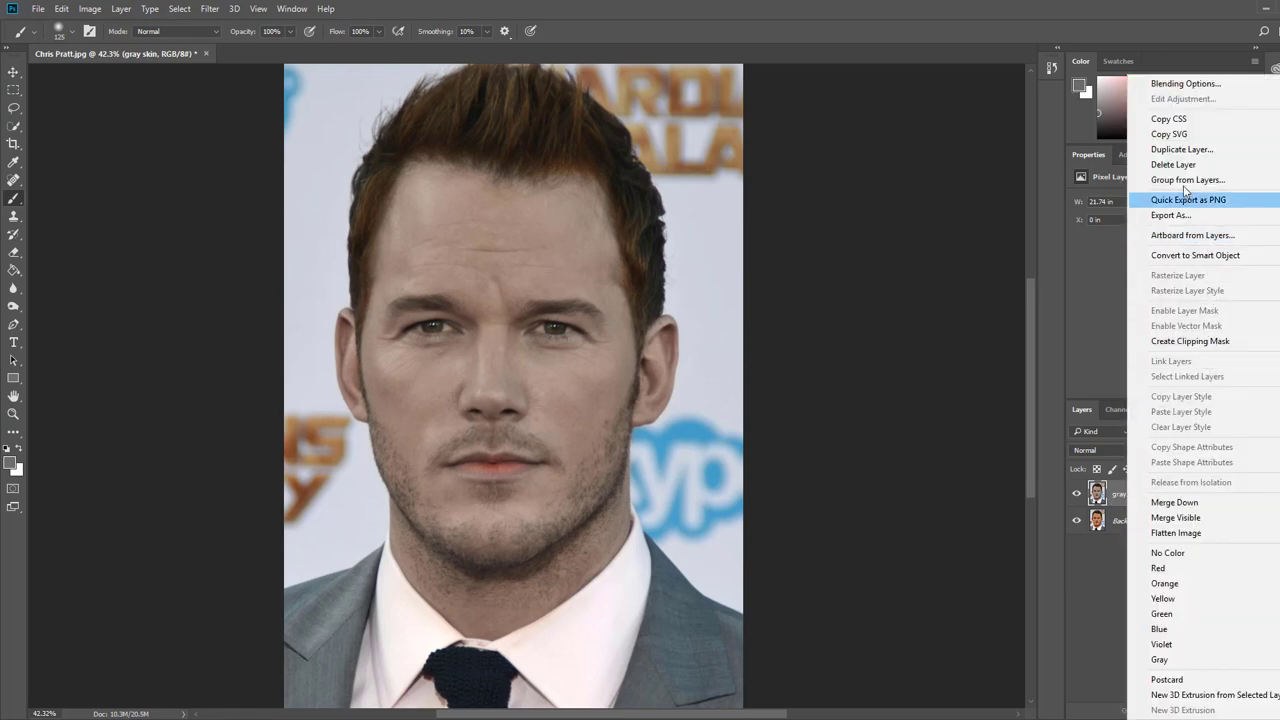
click(1185, 150)
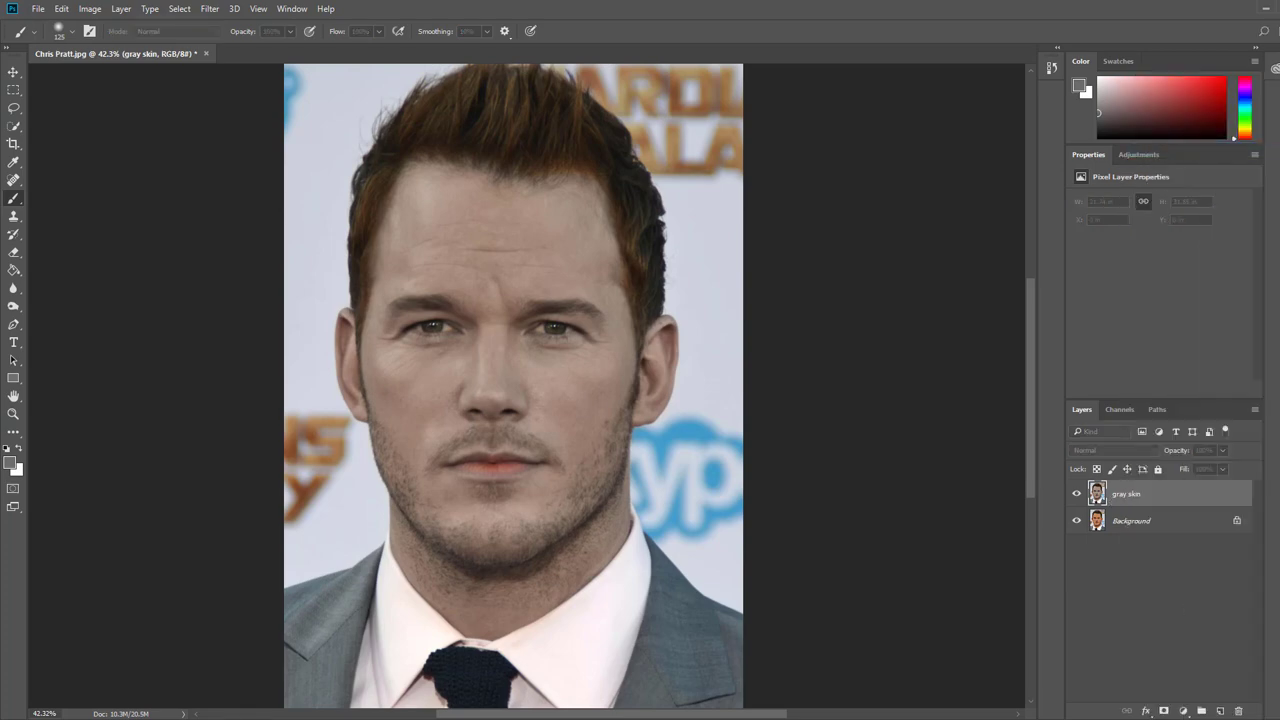
key(Return)
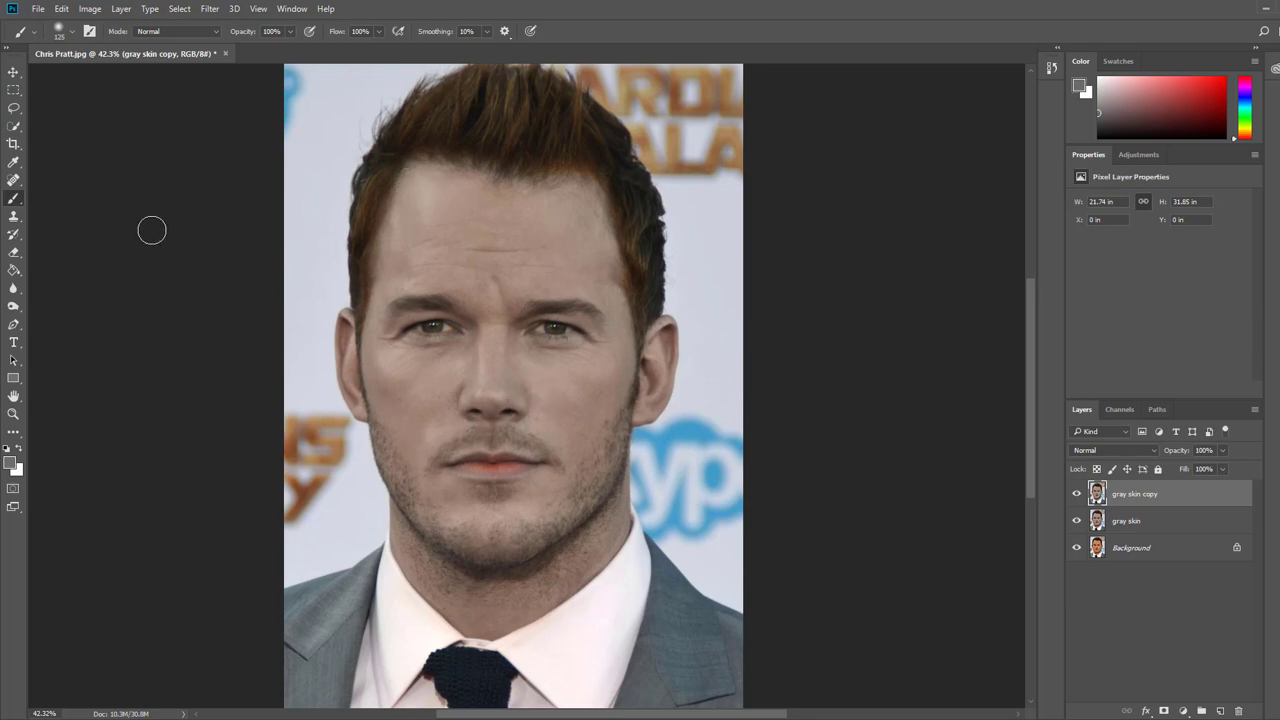
Darken the eye sockets, nose sides, face edges and neck on the duplicate using a soft Burn tool at 20% exposure on midtones.
drag(13, 306, 57, 308)
click(57, 308)
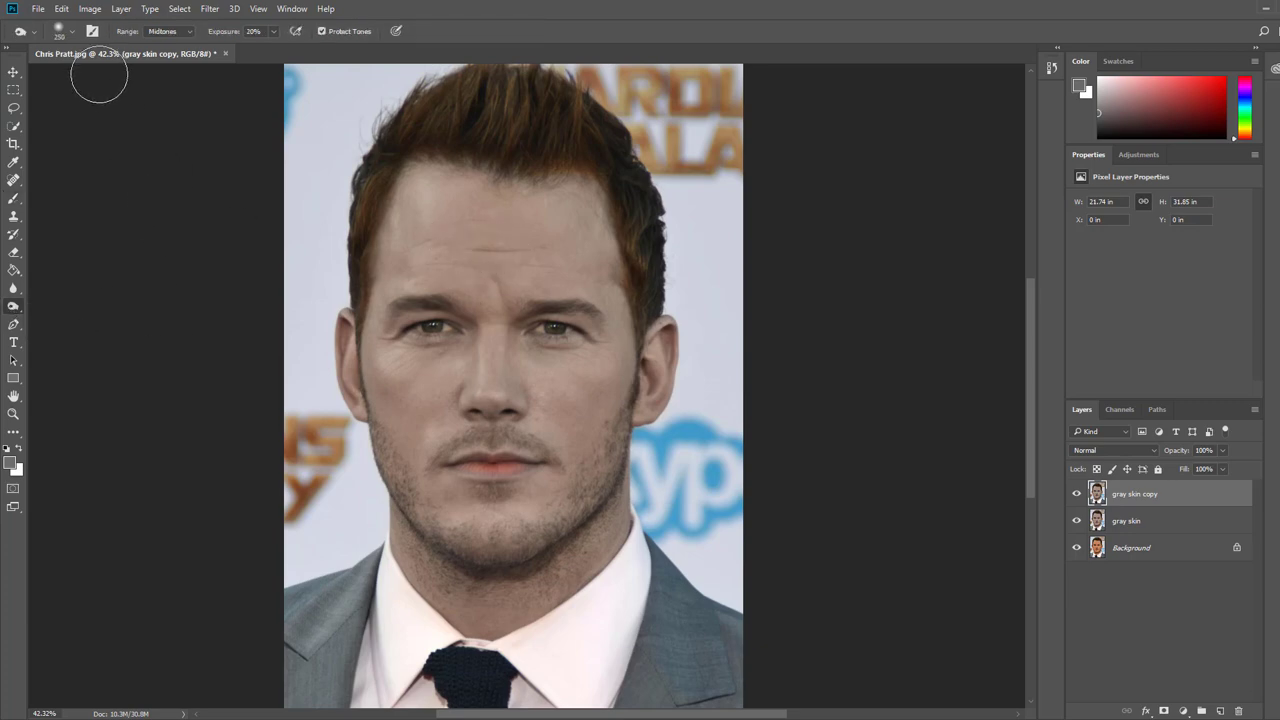
click(72, 34)
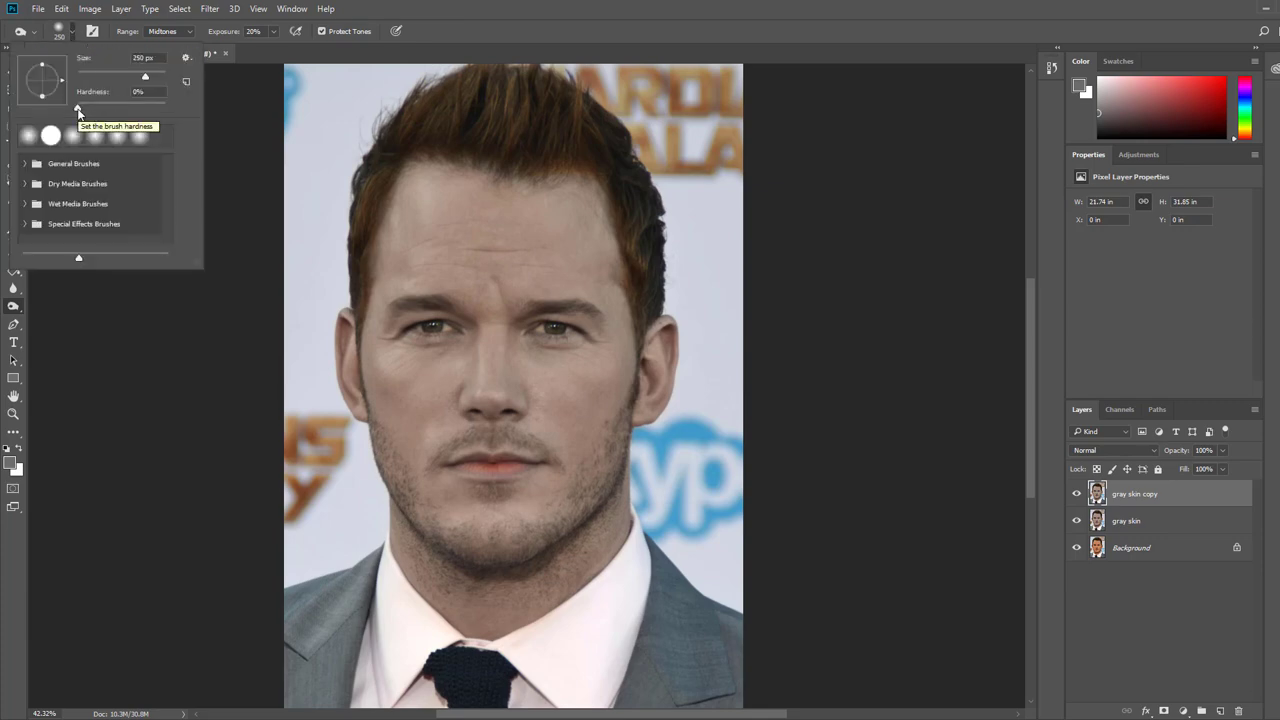
click(138, 386)
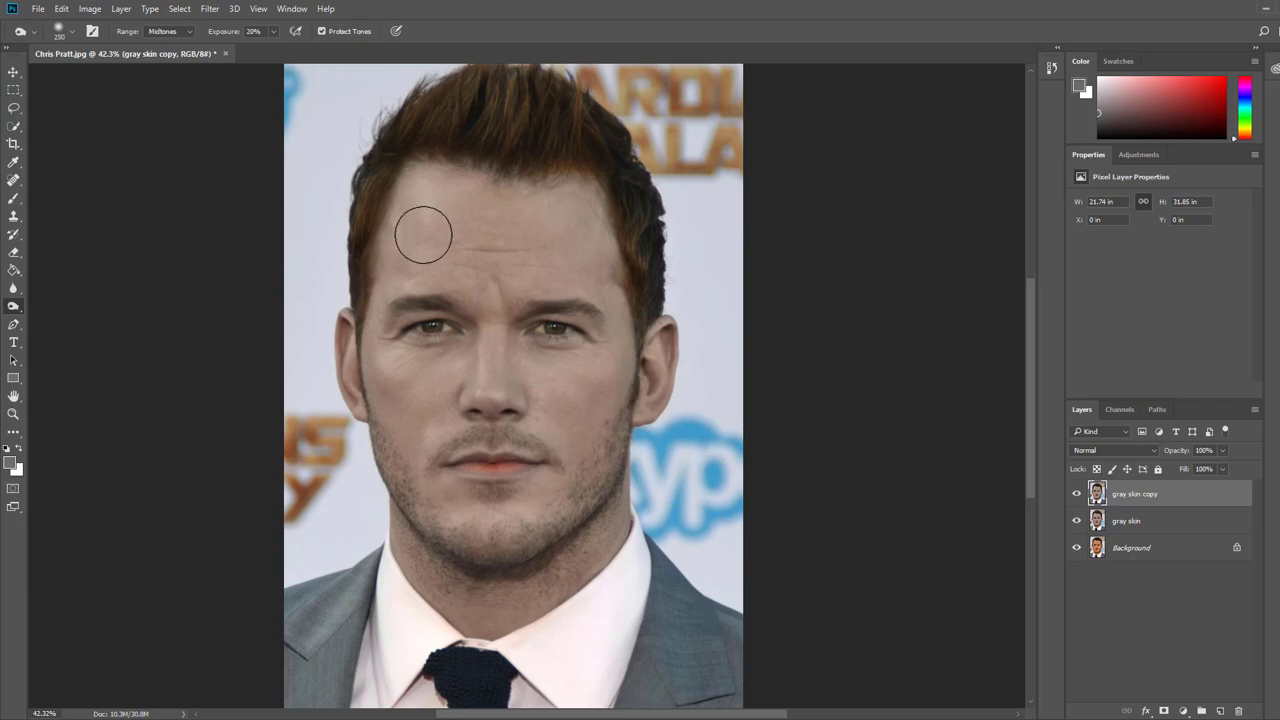
scroll(424, 236, up, 1)
scroll(428, 286, down, 1)
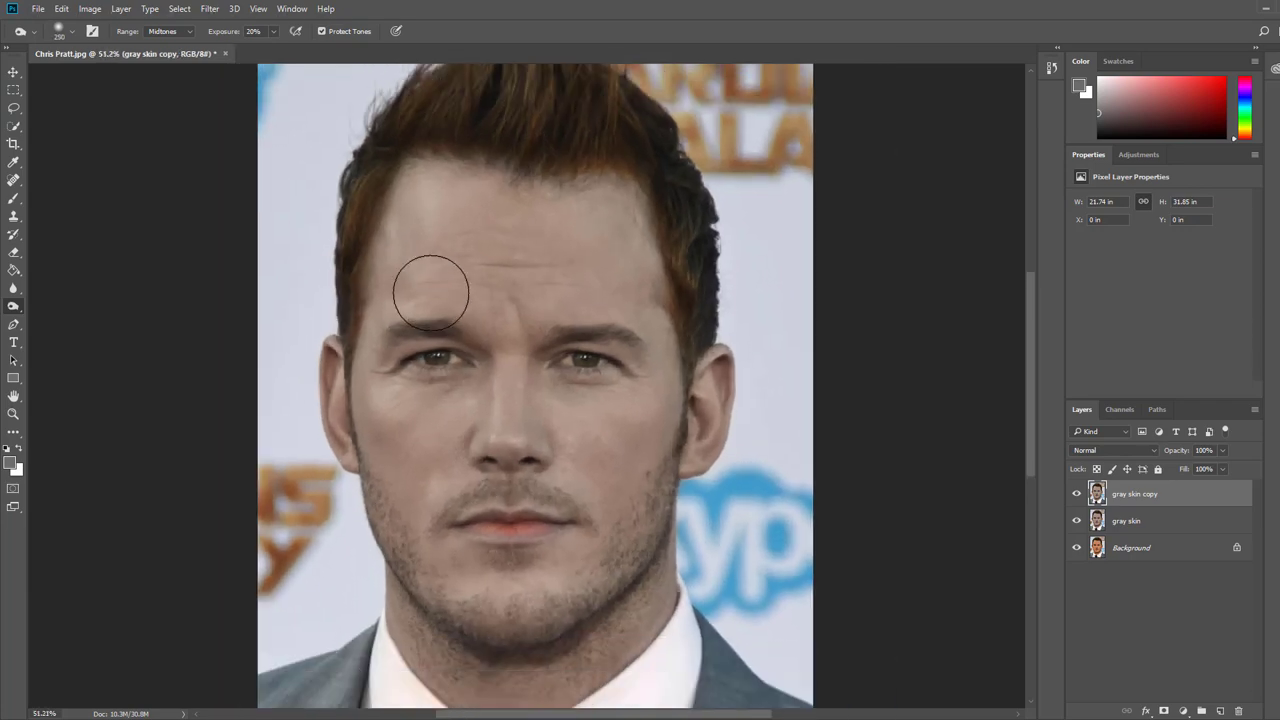
key(bracketleft)
mouse_move(478, 426)
mouse_down()
mouse_move(484, 376)
mouse_move(472, 437)
mouse_move(478, 386)
mouse_move(446, 397)
mouse_move(466, 381)
mouse_move(346, 389)
mouse_move(458, 403)
mouse_move(465, 388)
mouse_move(371, 397)
mouse_move(524, 406)
mouse_move(538, 353)
mouse_move(565, 408)
mouse_move(535, 371)
mouse_move(608, 388)
mouse_move(541, 384)
mouse_move(646, 380)
mouse_move(545, 362)
mouse_move(608, 359)
mouse_move(554, 453)
mouse_move(466, 440)
mouse_move(392, 216)
mouse_move(382, 306)
mouse_move(404, 159)
mouse_move(632, 220)
mouse_move(639, 181)
mouse_move(665, 351)
mouse_move(633, 525)
mouse_move(571, 634)
mouse_up()
scroll(520, 590, down, 3)
mouse_move(582, 569)
mouse_down()
mouse_move(403, 524)
mouse_move(656, 405)
mouse_move(566, 375)
mouse_move(550, 213)
mouse_move(575, 174)
mouse_move(639, 298)
mouse_move(422, 252)
mouse_move(541, 256)
mouse_move(540, 353)
mouse_move(556, 404)
mouse_move(432, 396)
mouse_move(476, 362)
mouse_move(515, 359)
mouse_move(545, 420)
mouse_up()
scroll(482, 383, down, 1)
scroll(482, 383, down, 2)
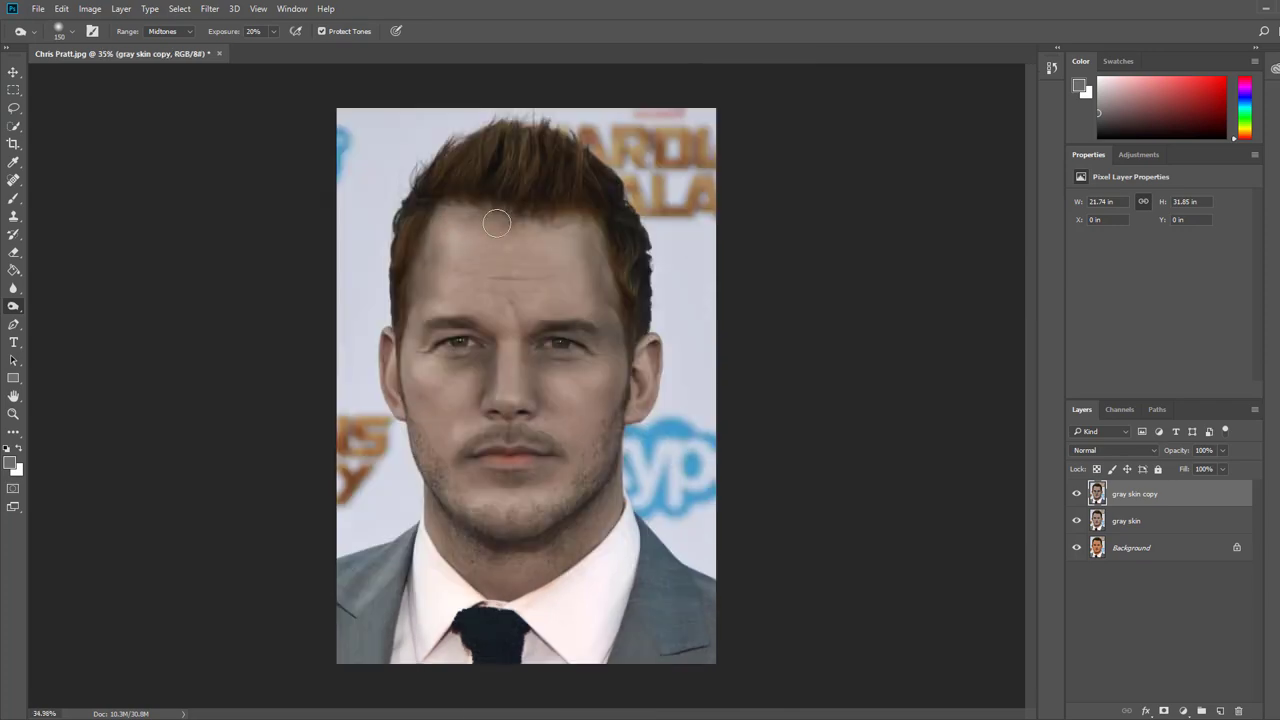
mouse_move(475, 220)
mouse_down()
mouse_move(614, 273)
mouse_move(421, 292)
mouse_move(405, 430)
mouse_move(447, 360)
mouse_move(517, 397)
mouse_move(461, 470)
mouse_move(589, 500)
mouse_move(482, 508)
mouse_move(560, 507)
mouse_move(489, 390)
mouse_move(436, 481)
mouse_move(631, 542)
mouse_move(425, 523)
mouse_move(419, 550)
mouse_move(500, 473)
mouse_move(552, 330)
mouse_move(525, 354)
mouse_move(564, 407)
mouse_move(545, 347)
mouse_move(556, 342)
mouse_move(544, 388)
mouse_move(587, 344)
mouse_move(549, 368)
mouse_move(537, 397)
mouse_move(582, 397)
mouse_move(607, 300)
mouse_move(605, 242)
mouse_move(637, 308)
mouse_move(549, 230)
mouse_move(493, 212)
mouse_move(680, 430)
mouse_move(653, 315)
mouse_move(604, 466)
mouse_move(624, 418)
mouse_move(501, 526)
mouse_move(591, 457)
mouse_move(568, 497)
mouse_move(604, 423)
mouse_move(571, 515)
mouse_move(513, 605)
mouse_up()
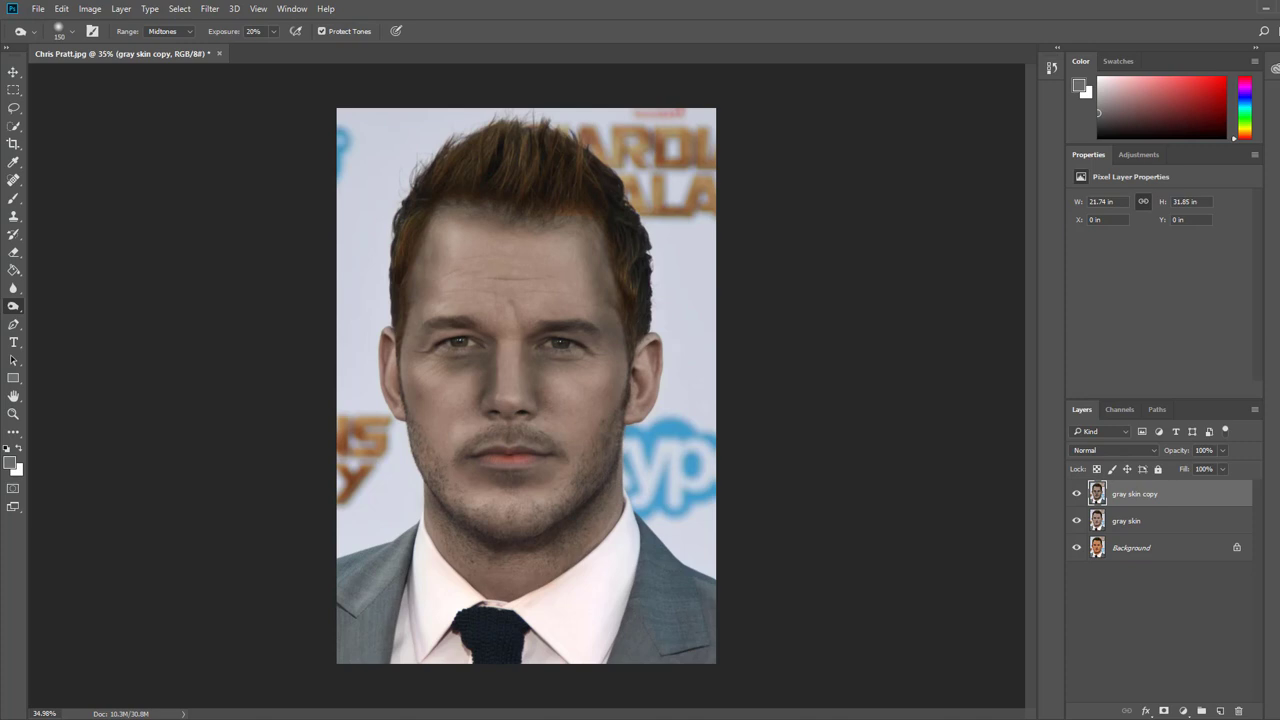
Add a new empty layer on top of the stack and name it "eyes".
click(1220, 712)
double_click(1124, 494)
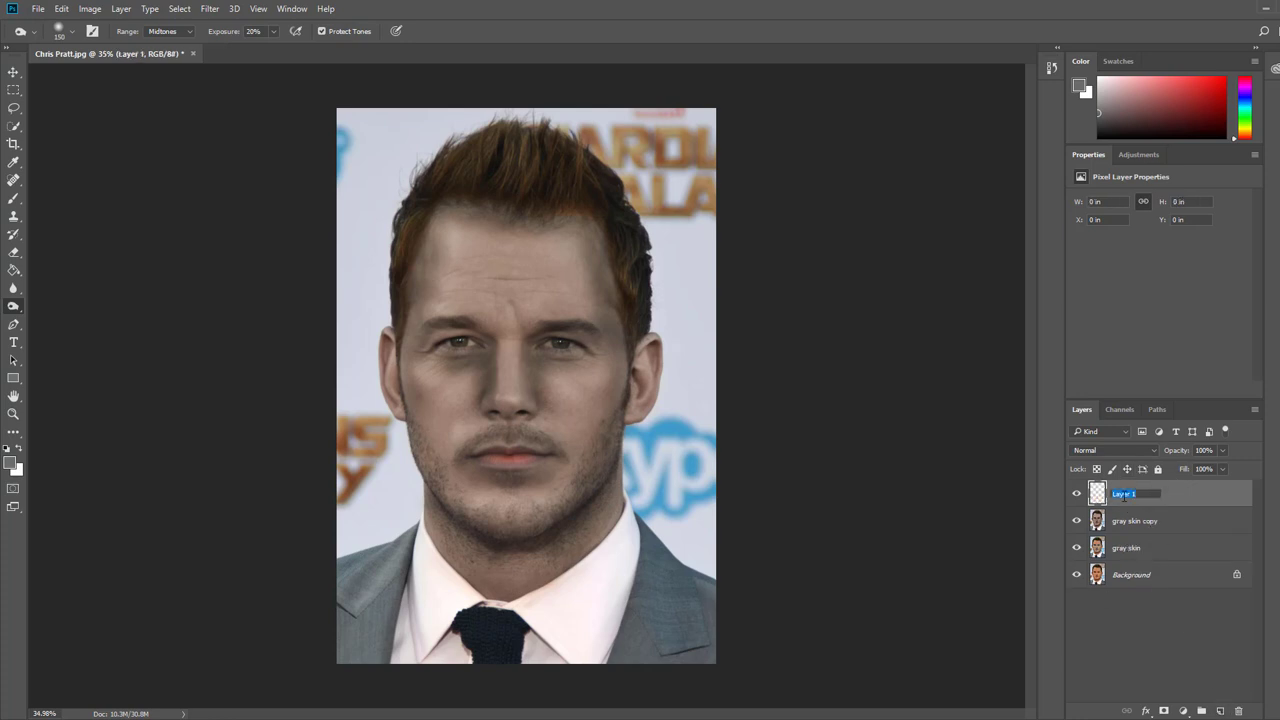
key(Return)
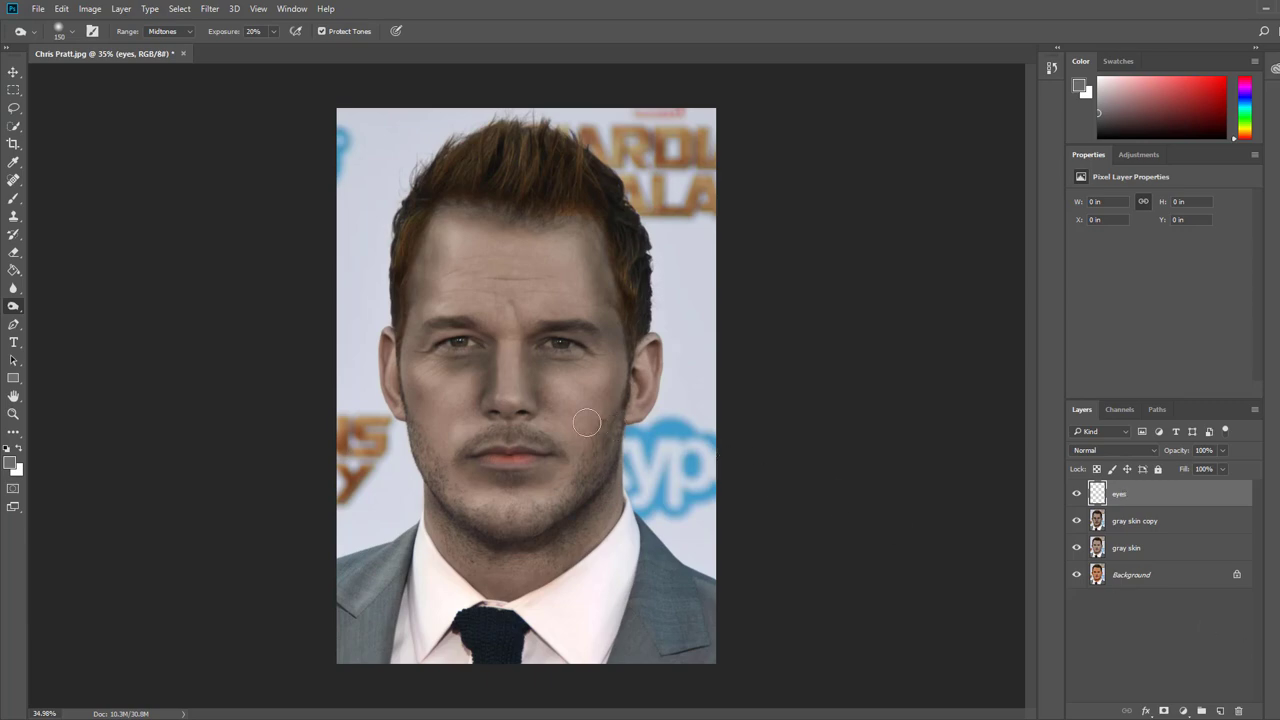
scroll(450, 348, up, 10)
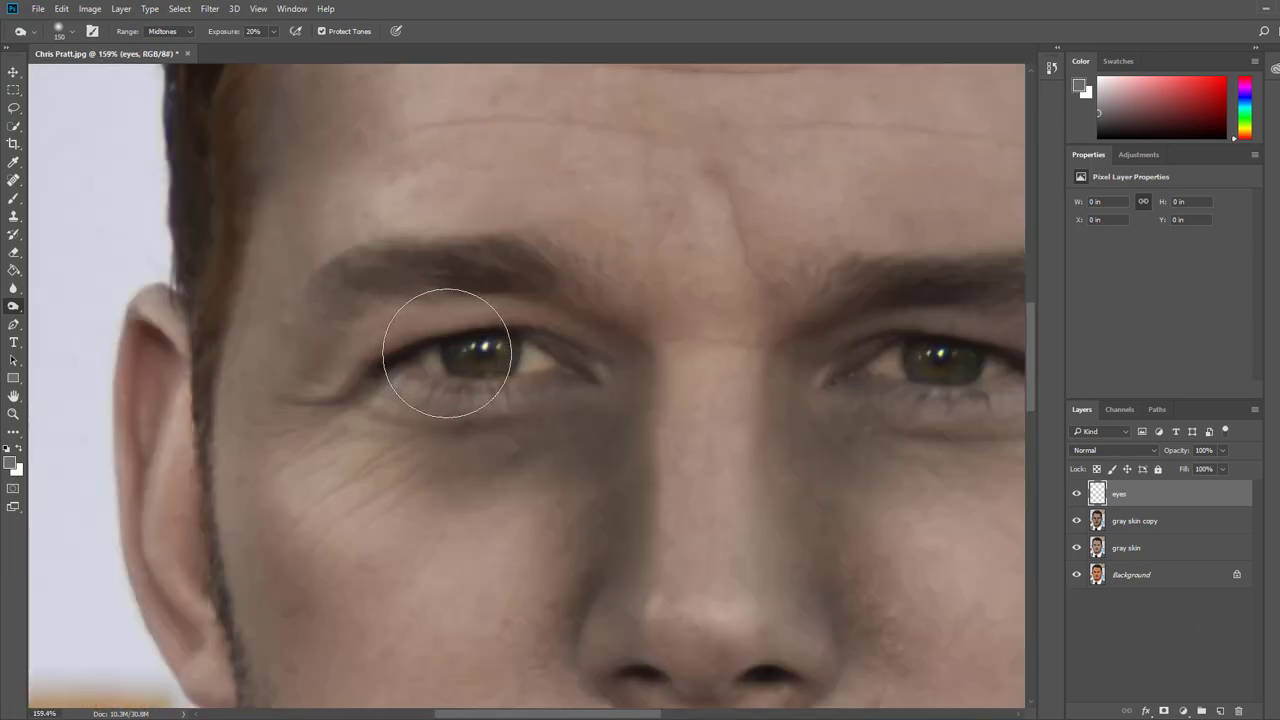
scroll(447, 353, up, 5)
scroll(520, 366, down, 5)
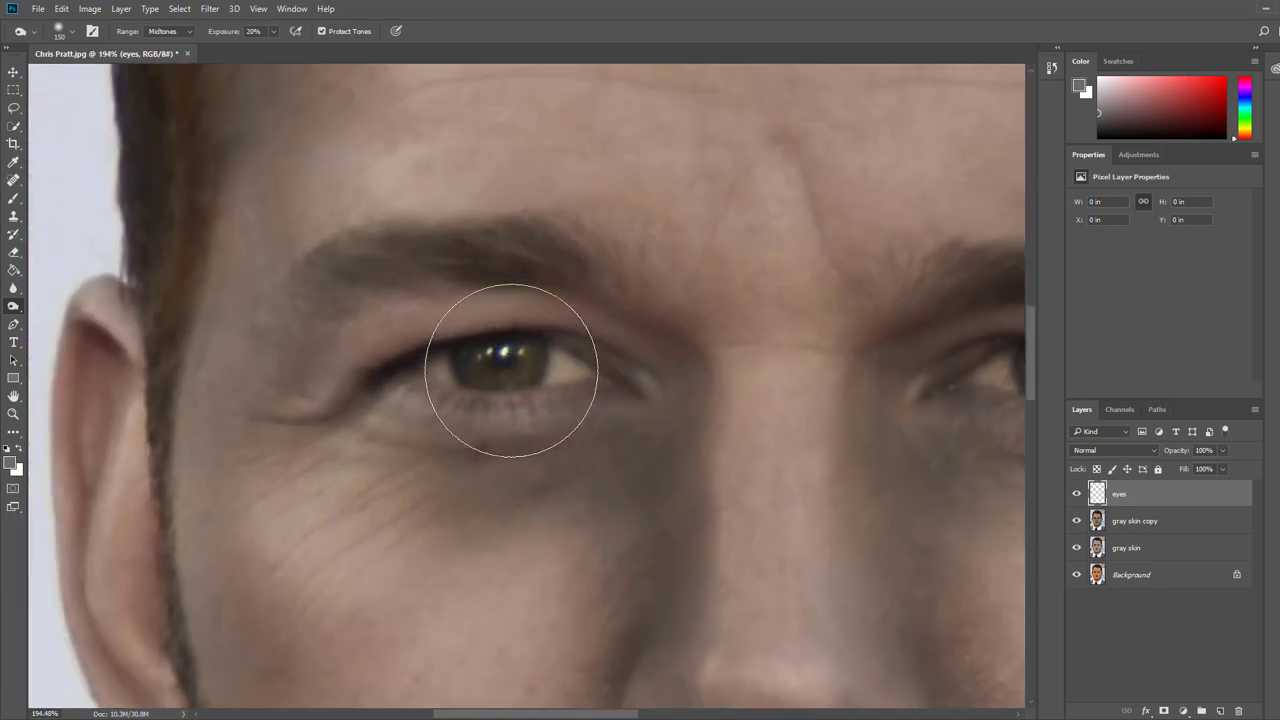
Switch to the Brush tool and set the foreground color to pure red, ff0000.
scroll(512, 370, up, 4)
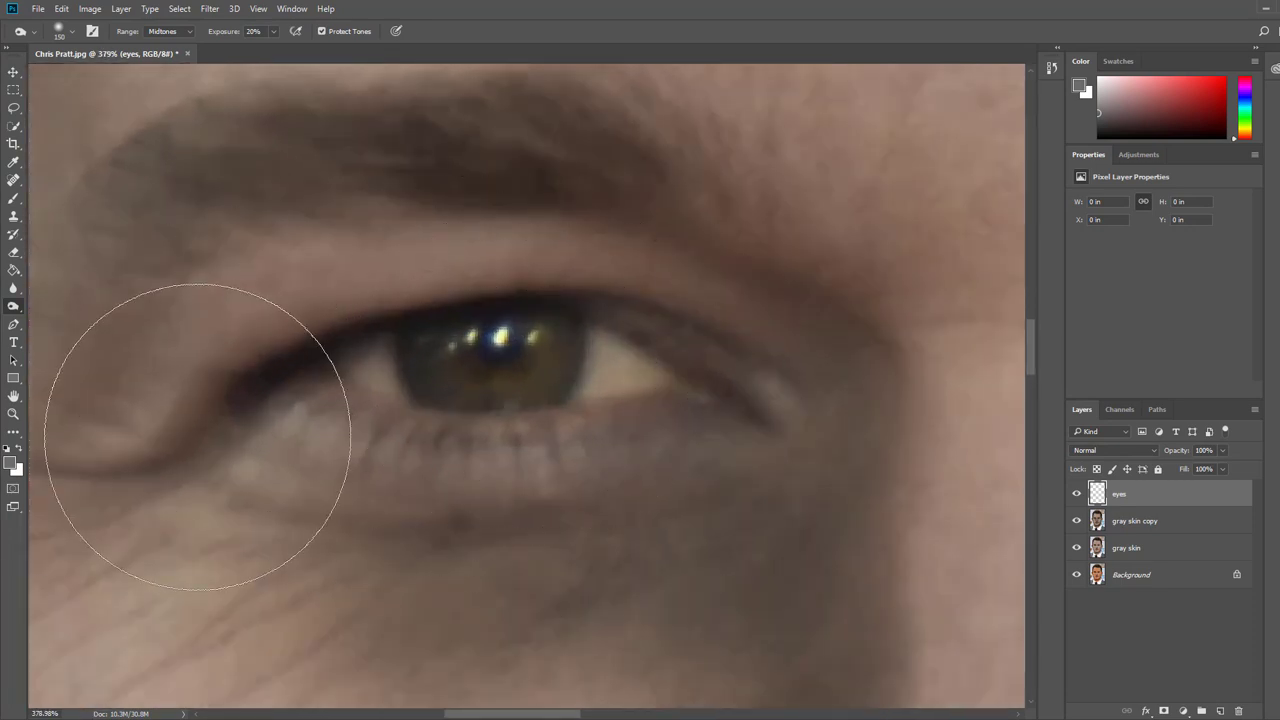
scroll(197, 437, down, 2)
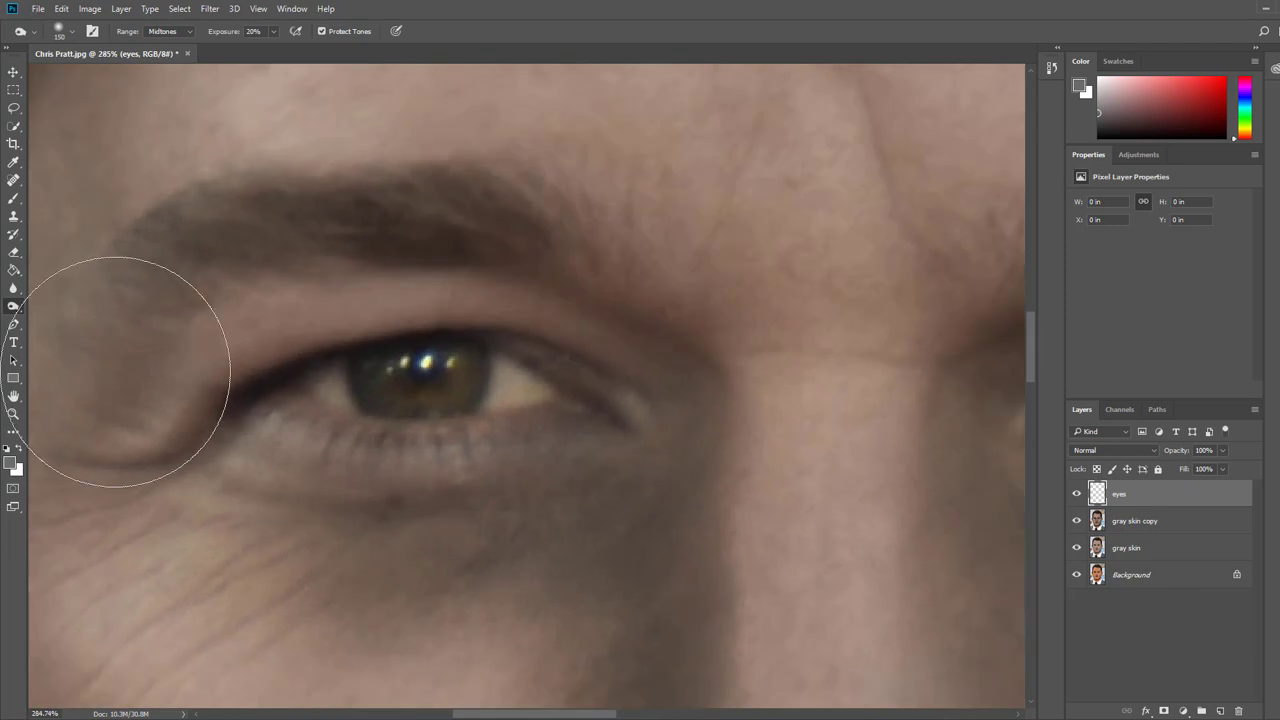
click(13, 199)
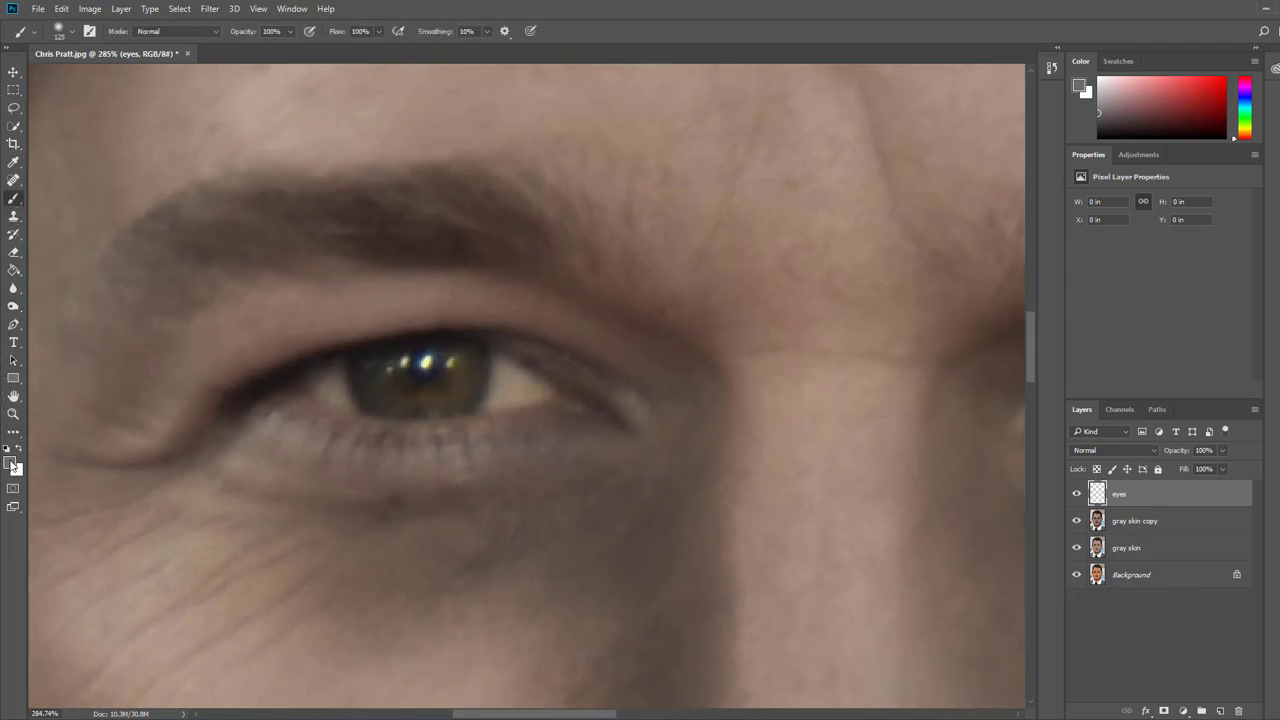
click(10, 463)
text(ff0000)
click(733, 197)
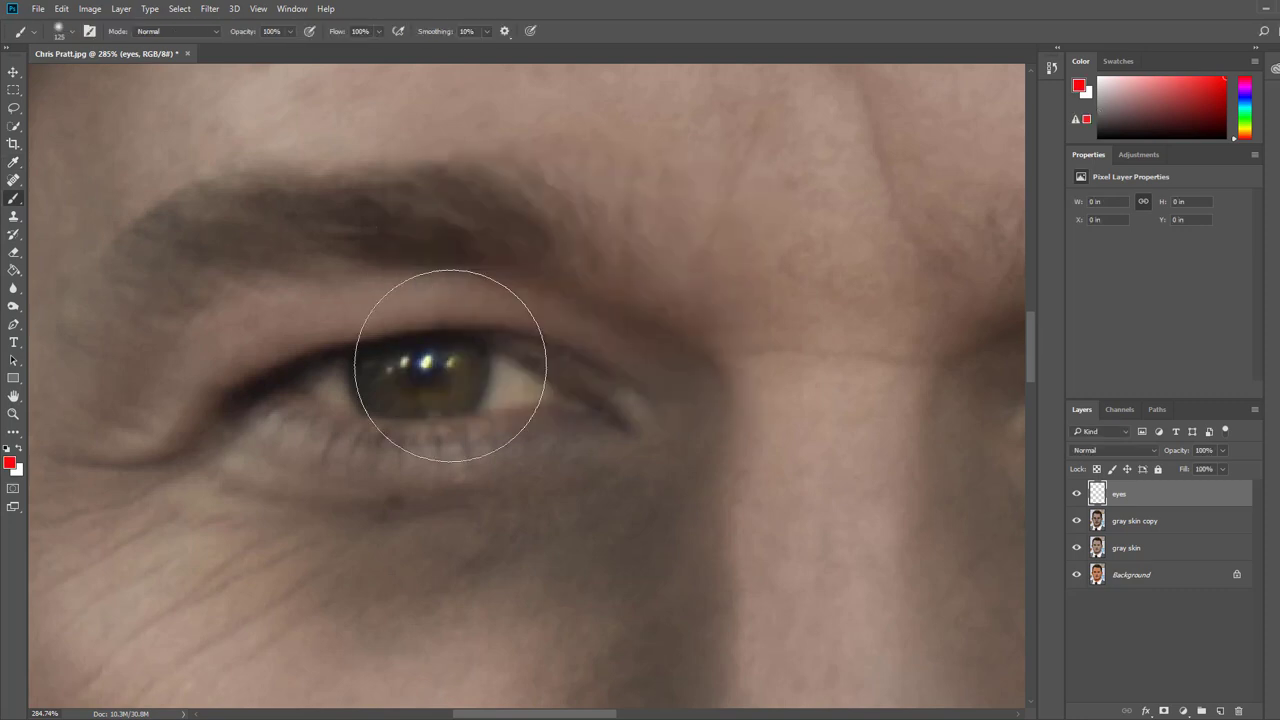
Paint the iris of the eye beside the visible ear red on the eyes layer with a 20 px soft brush, sparing the catchlight.
key(bracketleft)
key(bracketleft)
key(bracketleft)
key(bracketleft)
key(bracketleft)
key(bracketleft)
key(bracketleft)
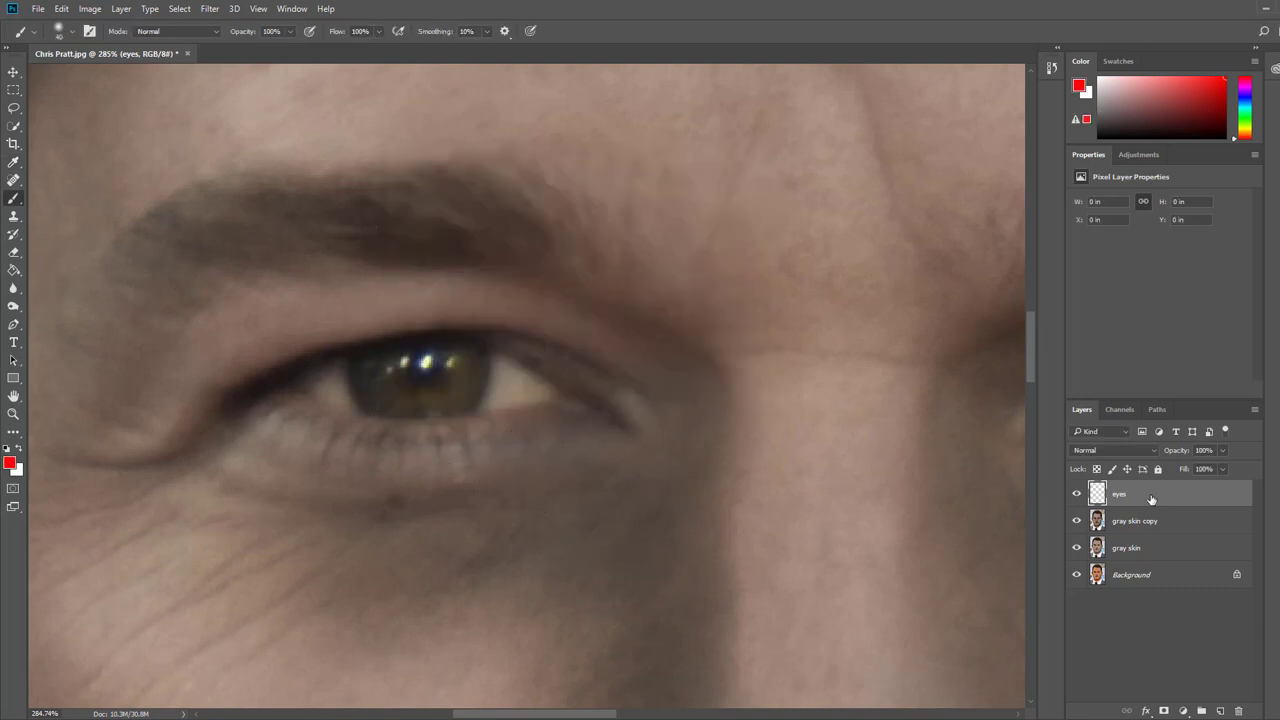
key(bracketleft)
key(bracketleft)
mouse_move(401, 355)
mouse_down()
mouse_move(440, 375)
mouse_move(443, 346)
mouse_move(425, 347)
mouse_move(463, 349)
mouse_move(474, 371)
mouse_move(432, 405)
mouse_move(369, 403)
mouse_move(358, 366)
mouse_move(383, 363)
mouse_move(385, 380)
mouse_move(390, 358)
mouse_up()
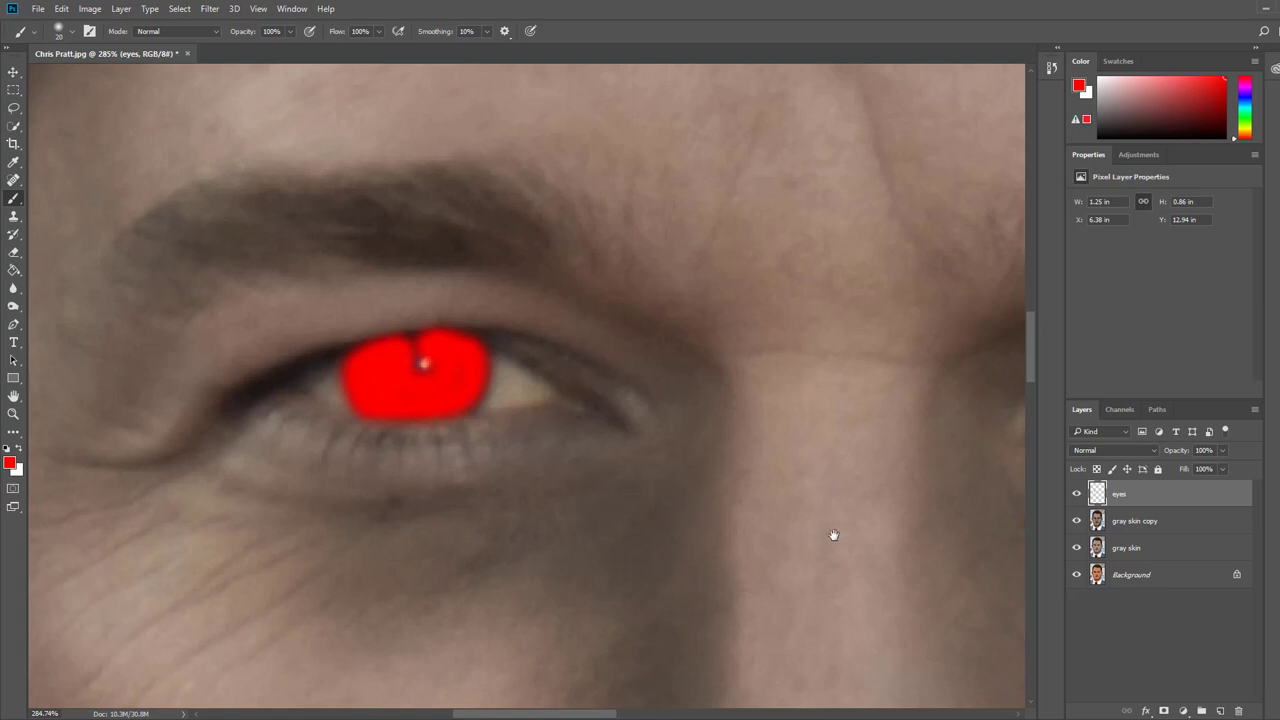
Paint the other eye's iris red with the same brush, leaving its bright catchlight unpainted.
drag(826, 486, 420, 497)
drag(786, 437, 480, 523)
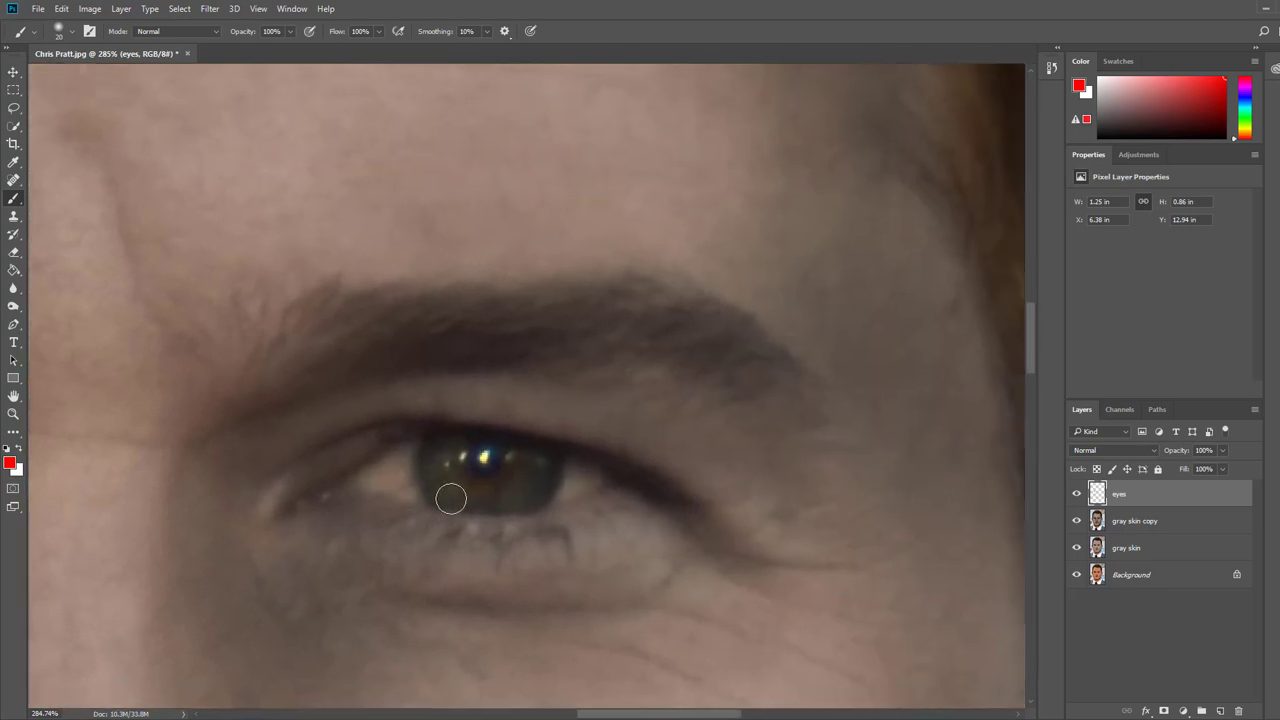
mouse_move(466, 449)
mouse_down()
mouse_move(500, 485)
mouse_move(513, 452)
mouse_move(540, 456)
mouse_move(532, 499)
mouse_move(493, 506)
mouse_move(437, 491)
mouse_move(431, 451)
mouse_move(449, 483)
mouse_move(505, 505)
mouse_move(531, 474)
mouse_move(536, 507)
mouse_up()
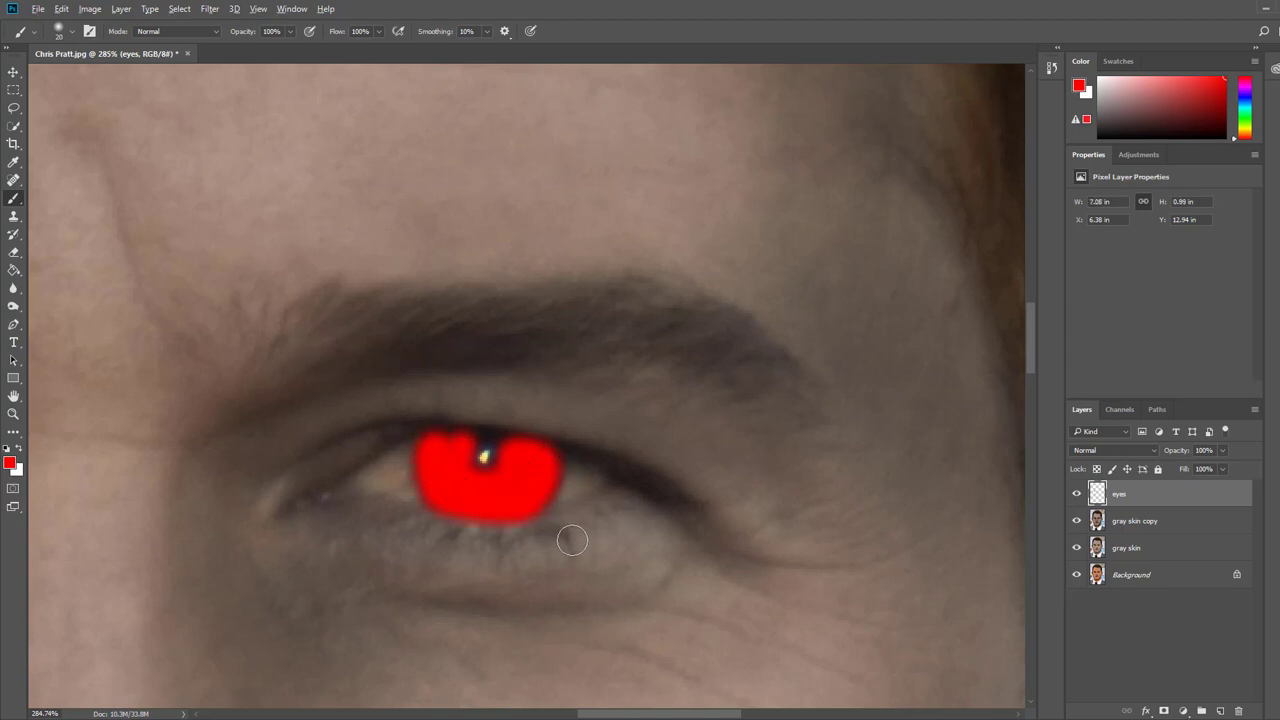
Set the eyes layer's blend mode to Color and its opacity to 41%.
key(ctrl+0)
scroll(484, 340, up, 5)
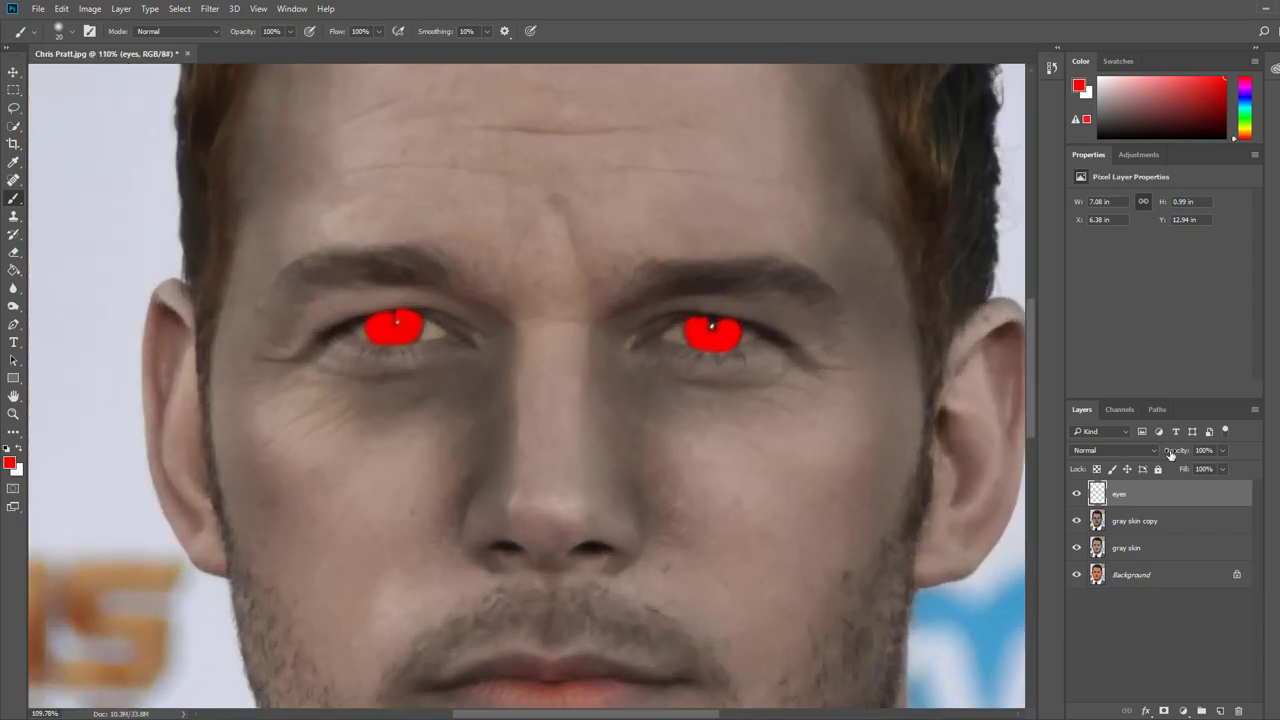
click(1154, 452)
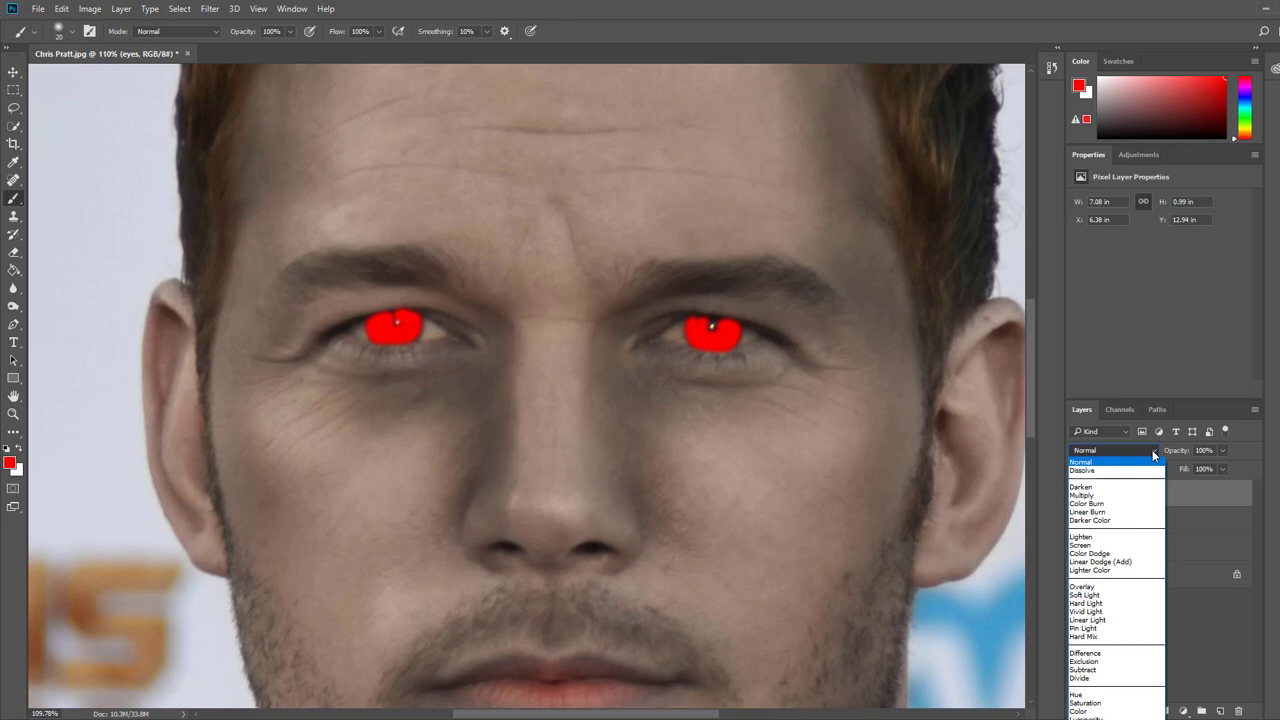
click(1096, 712)
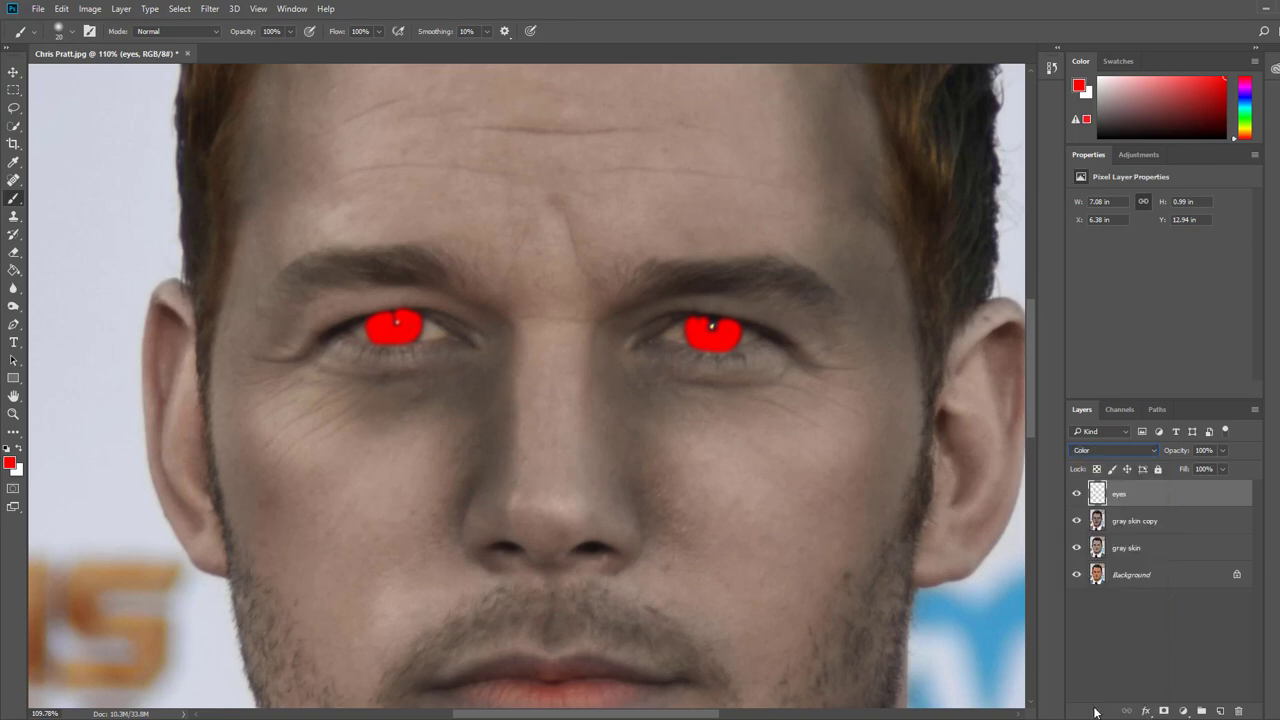
click(1221, 450)
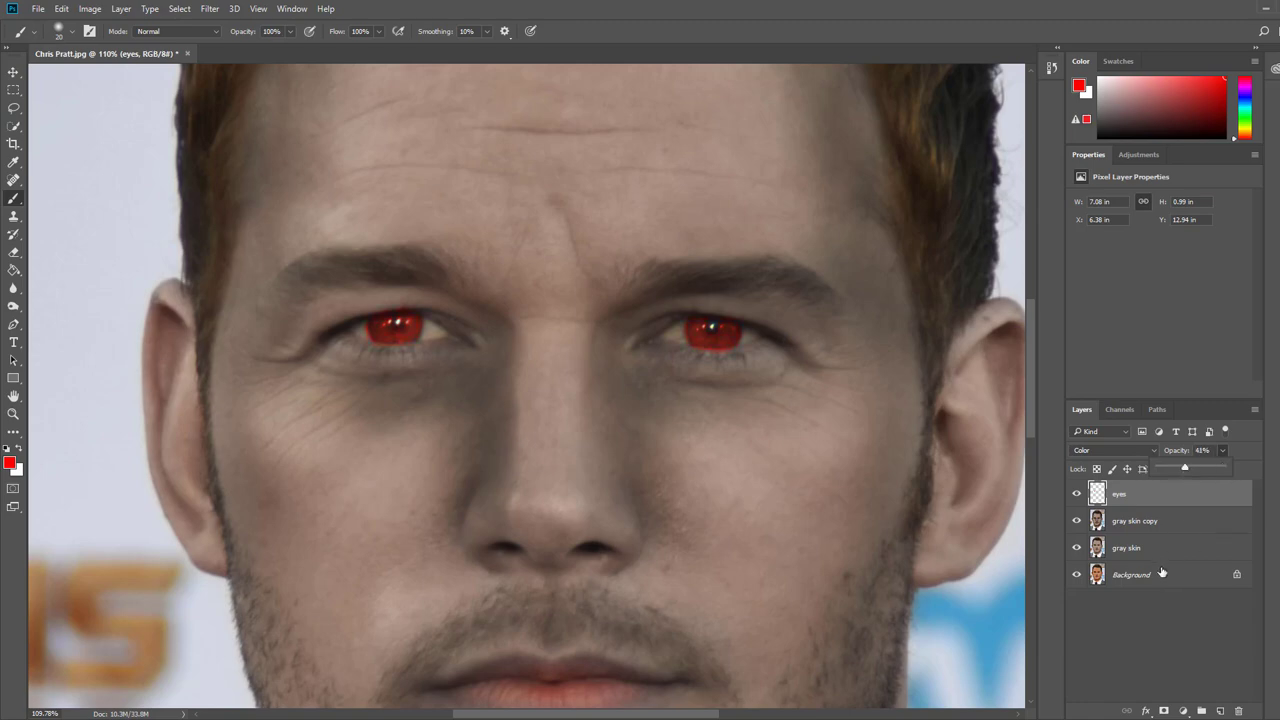
key(ctrl+0)
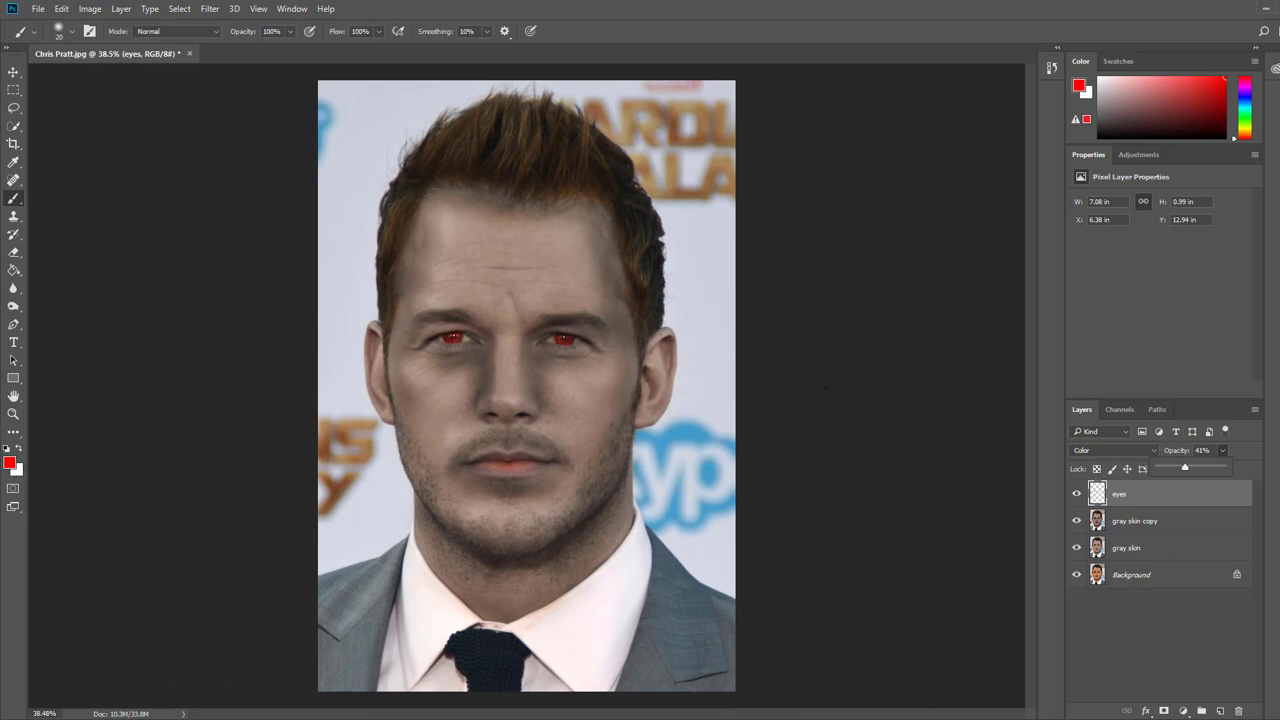
Try the blend modes from Dissolve through Subtract on the eyes layer, and return it to Color.
click(1149, 451)
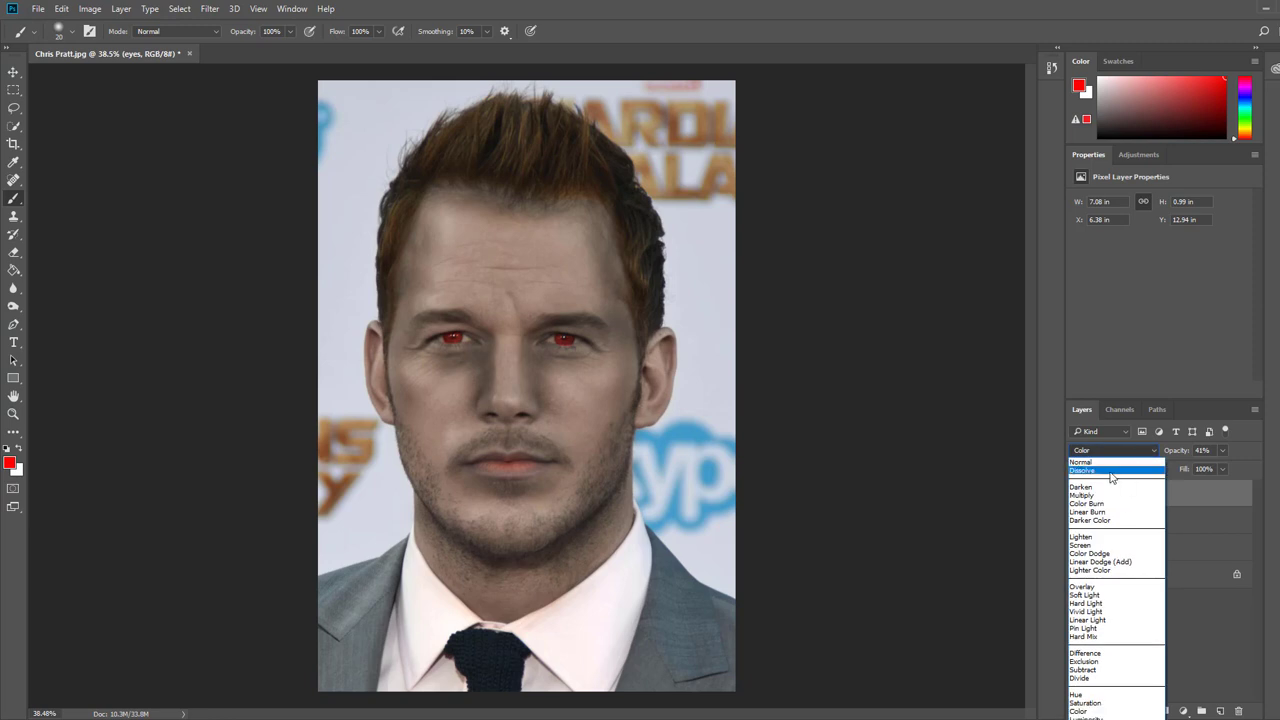
click(1111, 472)
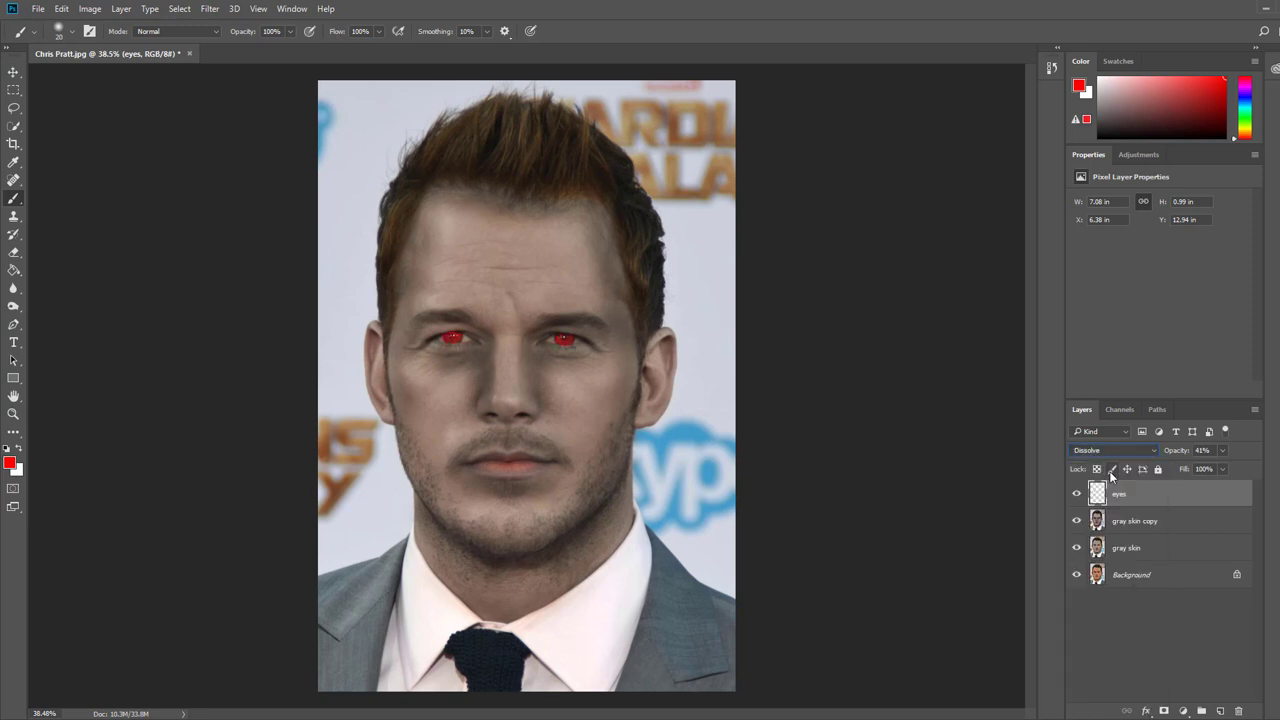
key(Down)
key(Down)
key(Down)
key(Down)
key(Down)
key(Down)
key(Down)
key(Down)
key(Down)
key(Down)
key(Down)
key(Down)
key(Down)
key(Down)
key(Down)
key(Down)
click(1155, 453)
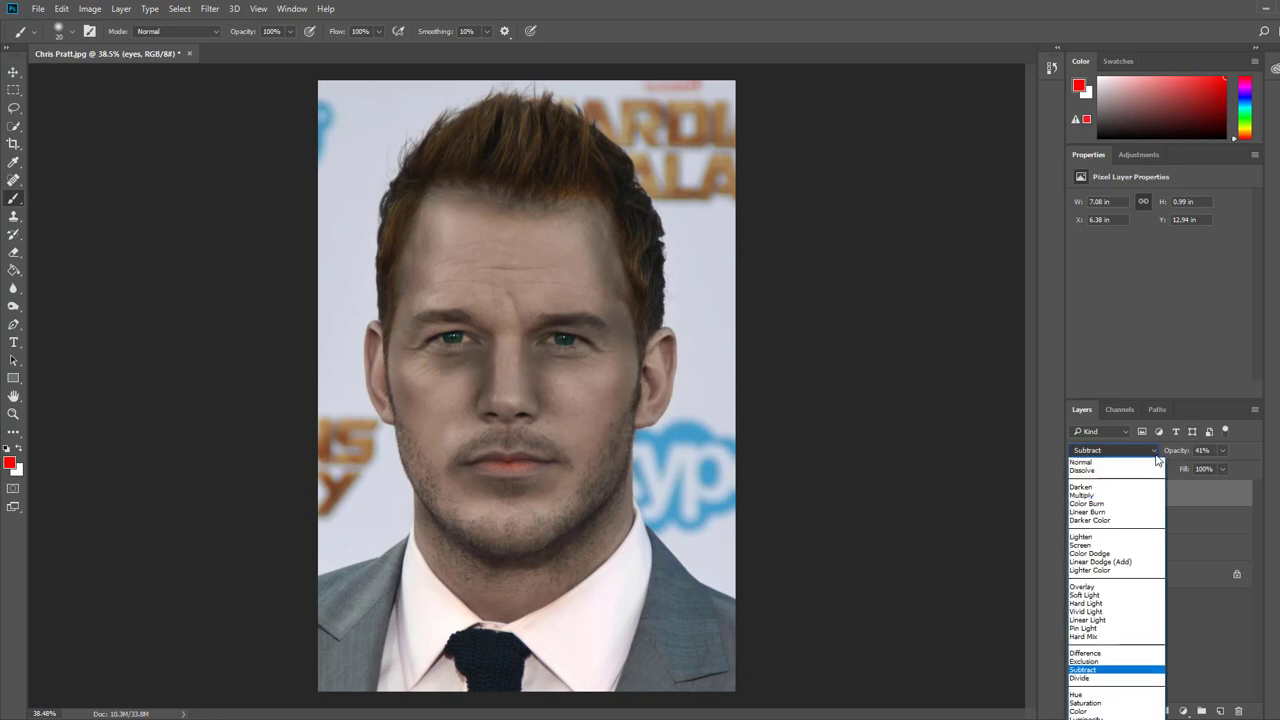
click(1118, 711)
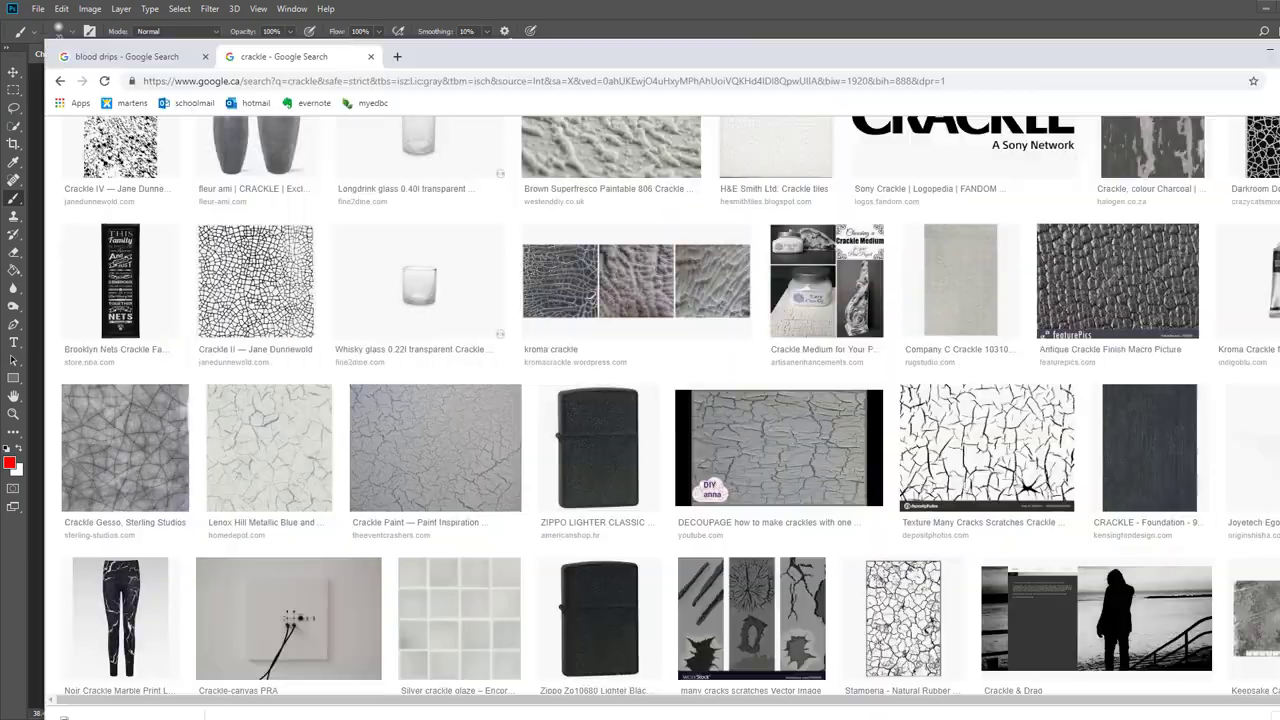
In Chrome, browse the large black-and-white crackle image results and open the "Vector Texture Many Cracks Scratches Crackle" image.
scroll(640, 380, down, 1)
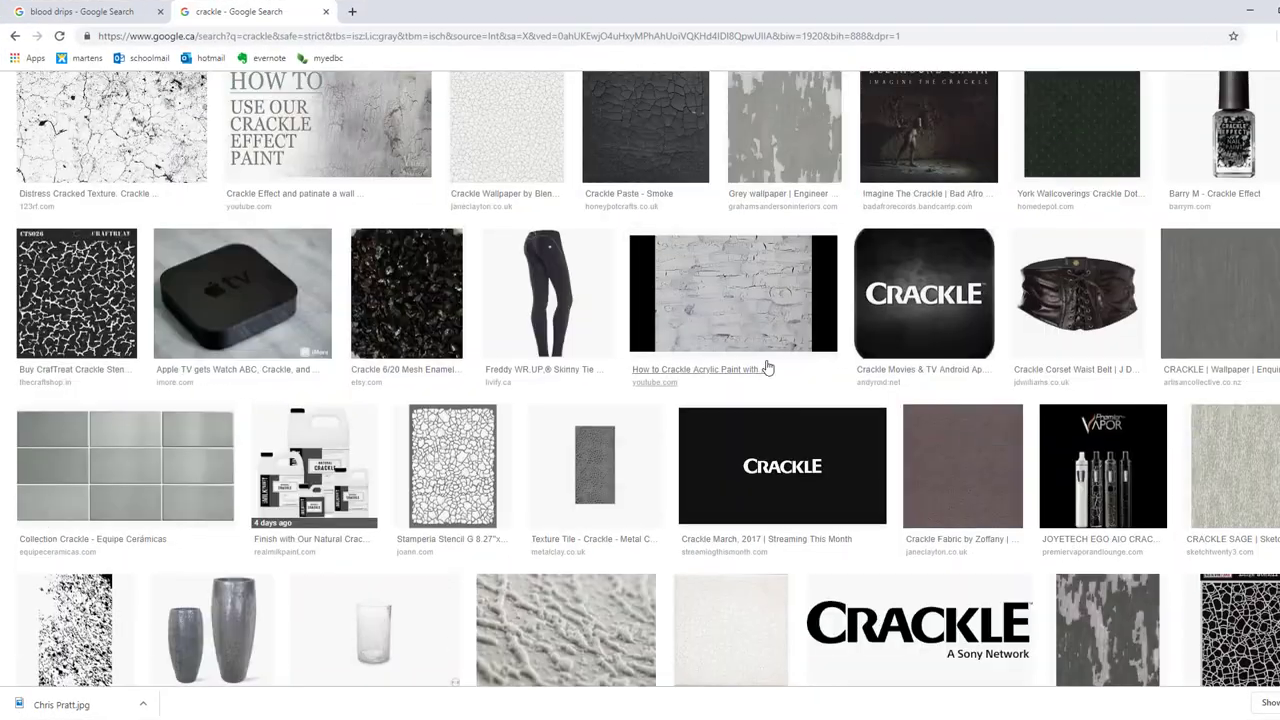
scroll(767, 368, up, 8)
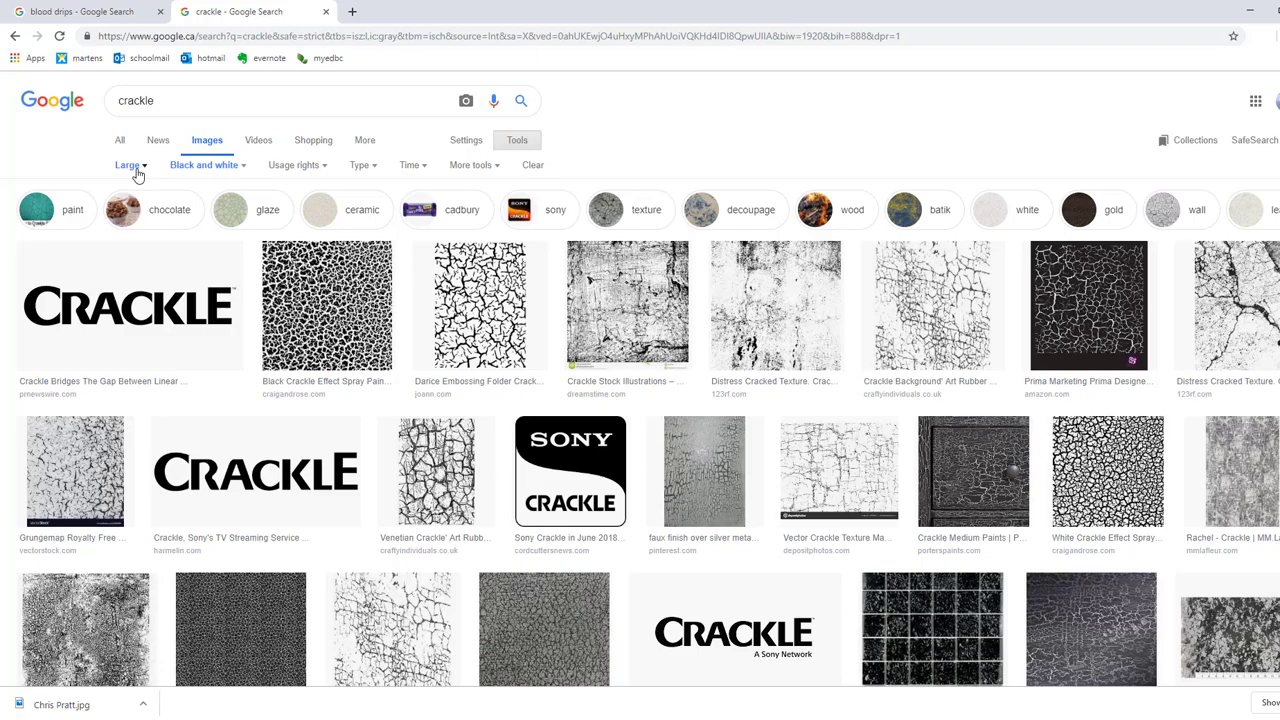
scroll(814, 434, down, 7)
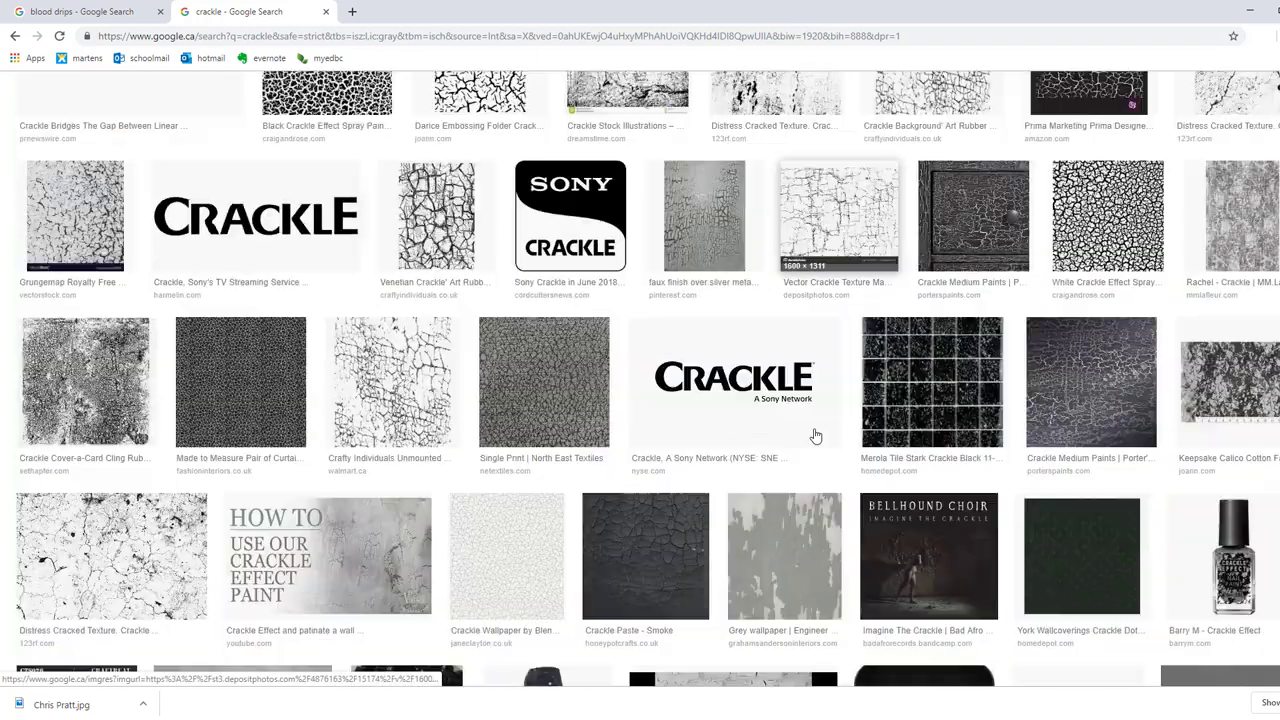
scroll(801, 374, down, 9)
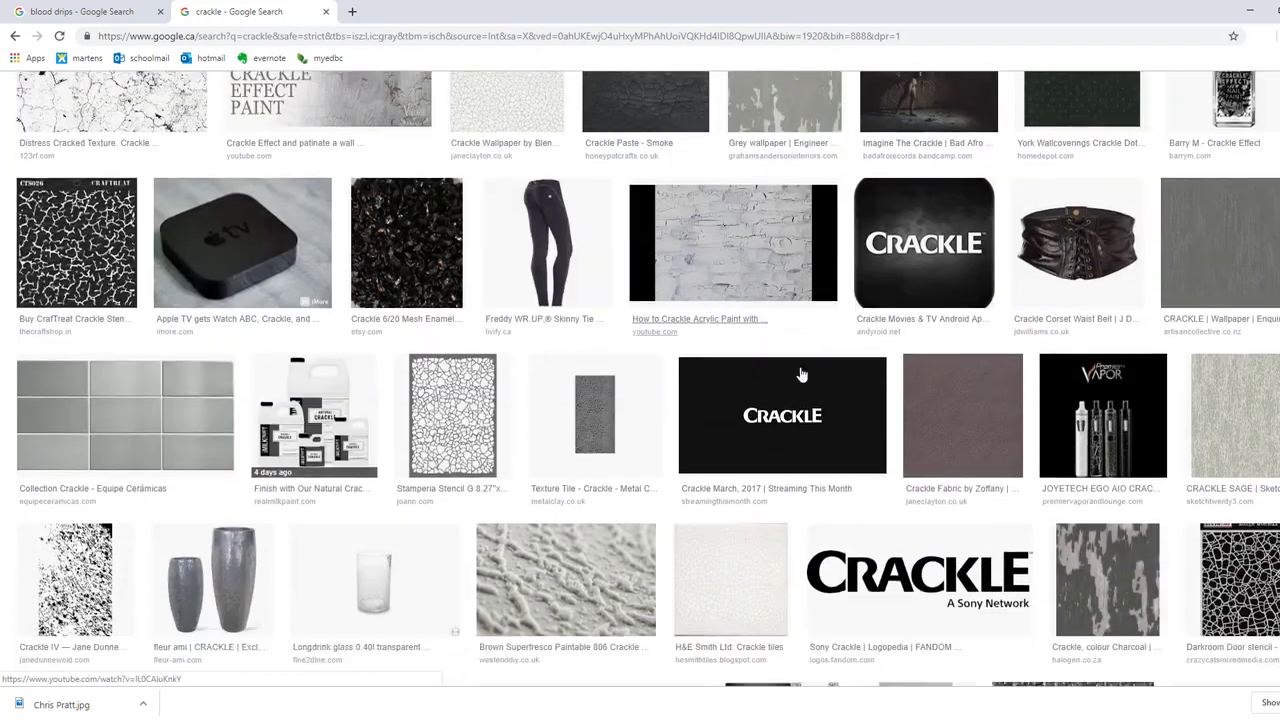
scroll(801, 374, down, 1)
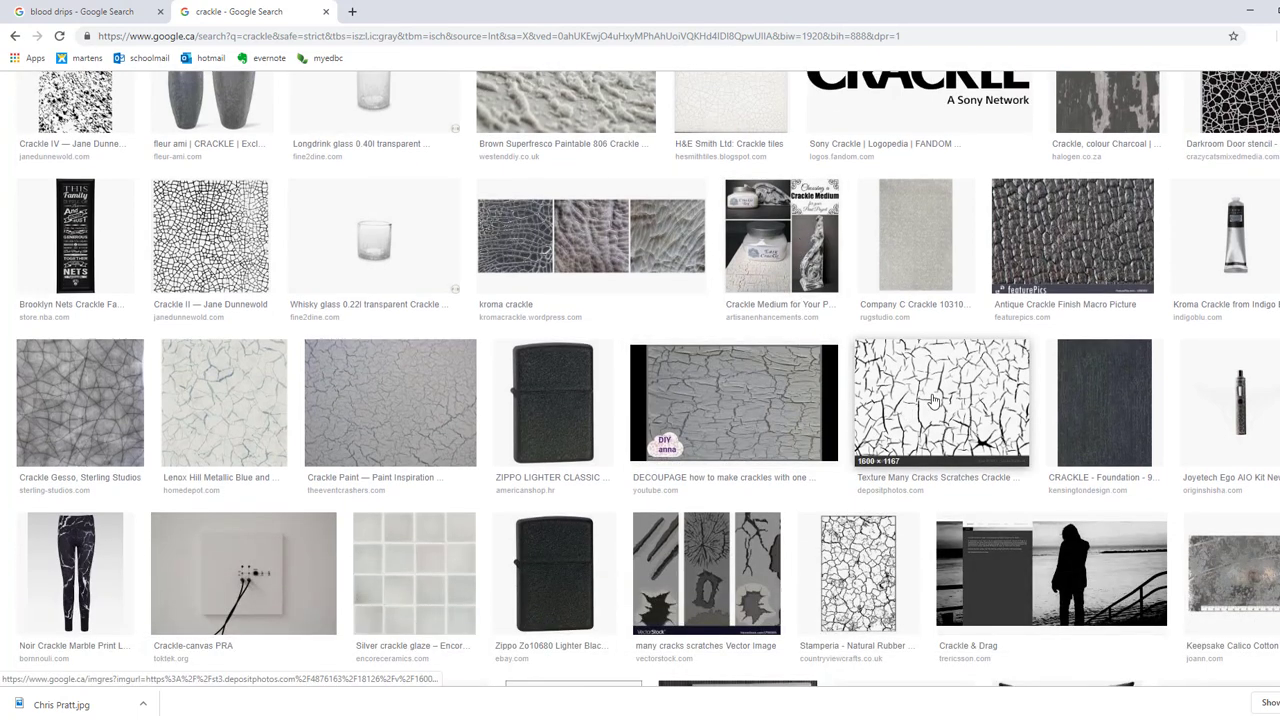
click(916, 410)
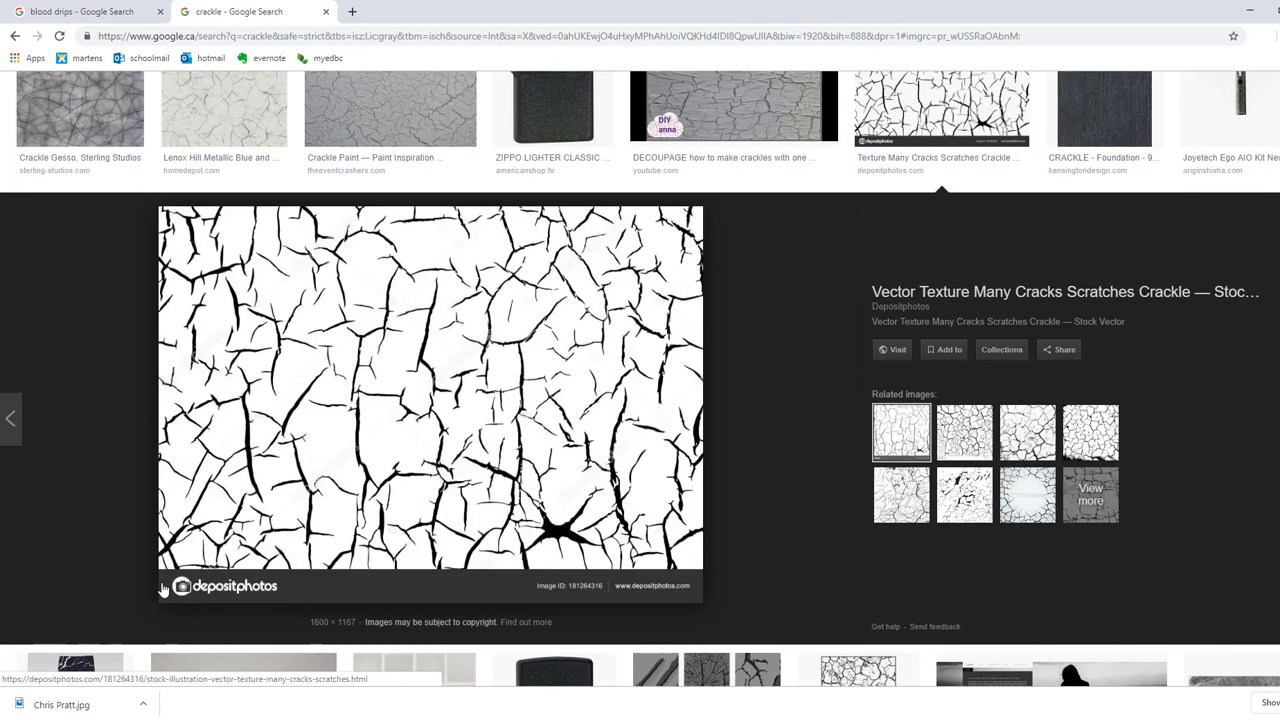
Save the enlarged black-and-white cracks texture image to the computer.
right_click(362, 396)
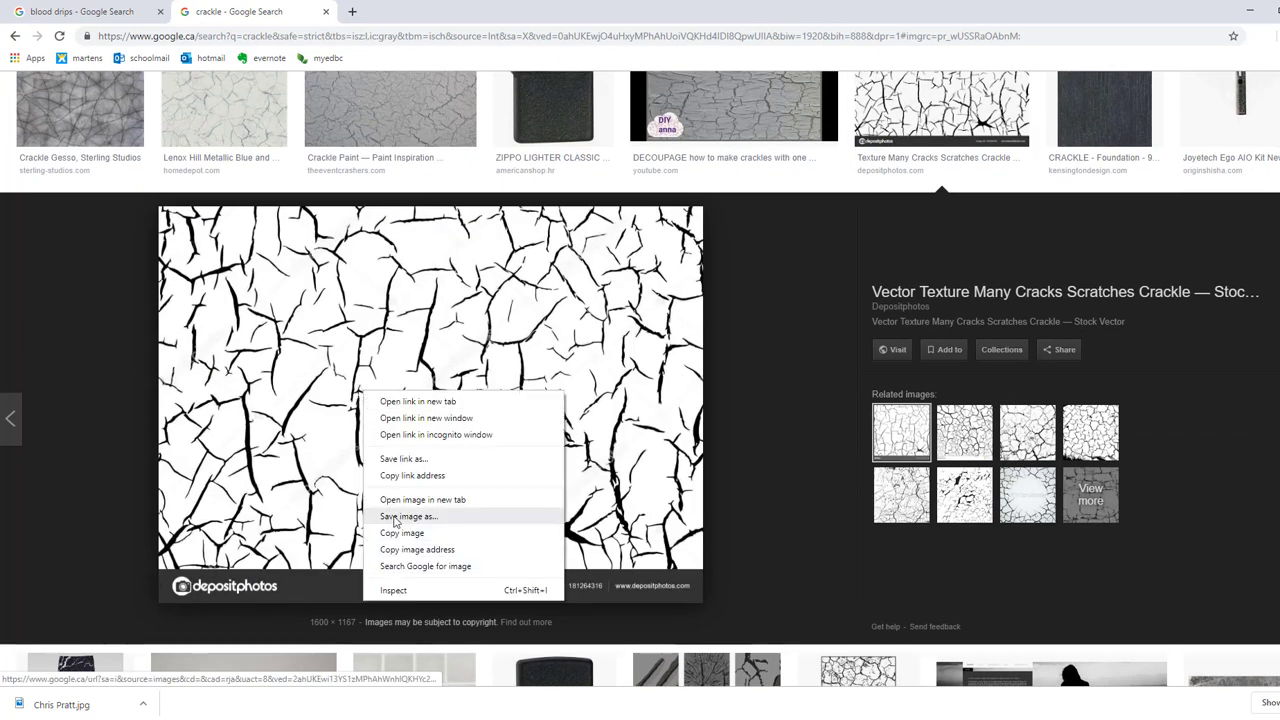
click(398, 515)
click(540, 355)
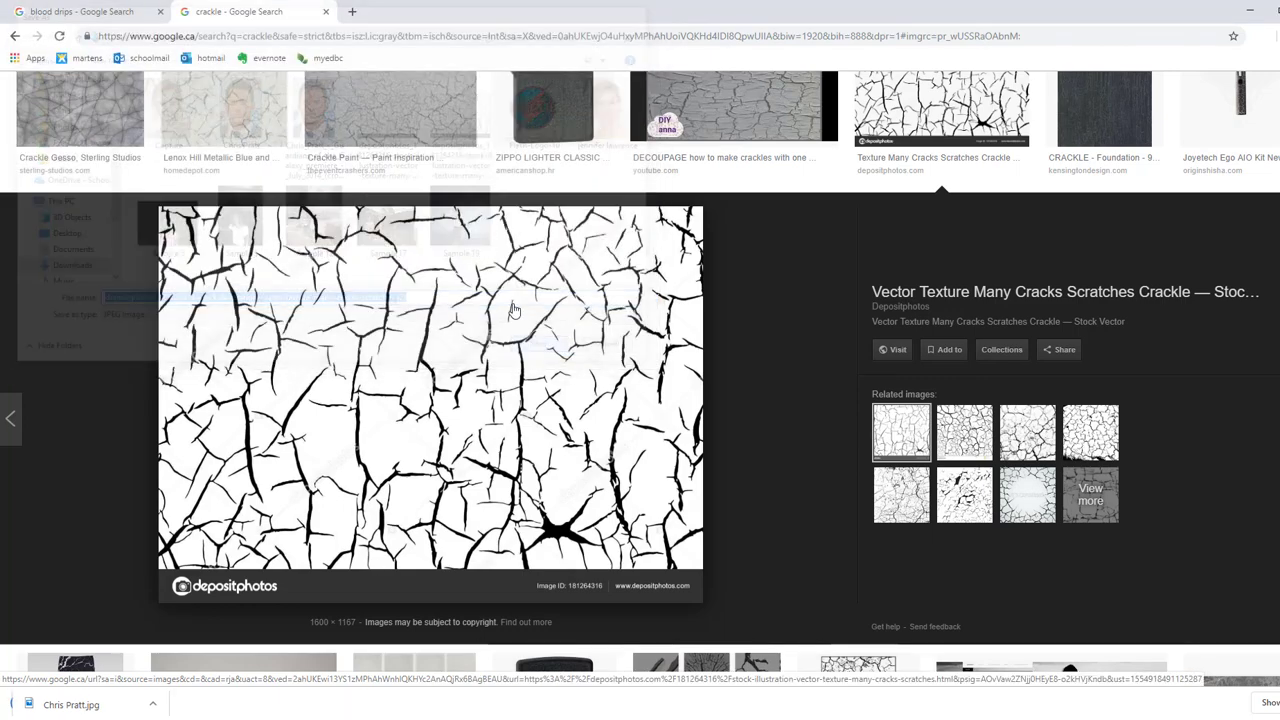
Place the downloaded cracks image into the Photoshop portrait and scale it to about 431% so it covers the face.
drag(685, 22, 1279, 40)
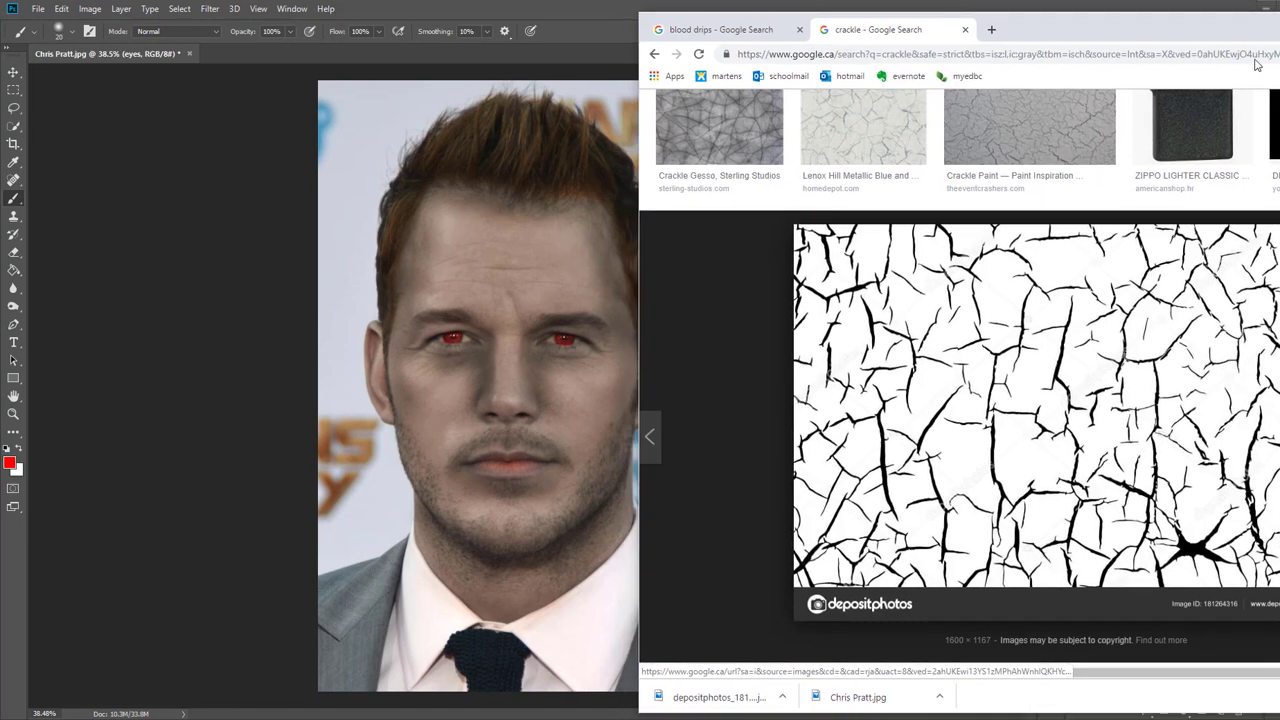
drag(715, 697, 474, 374)
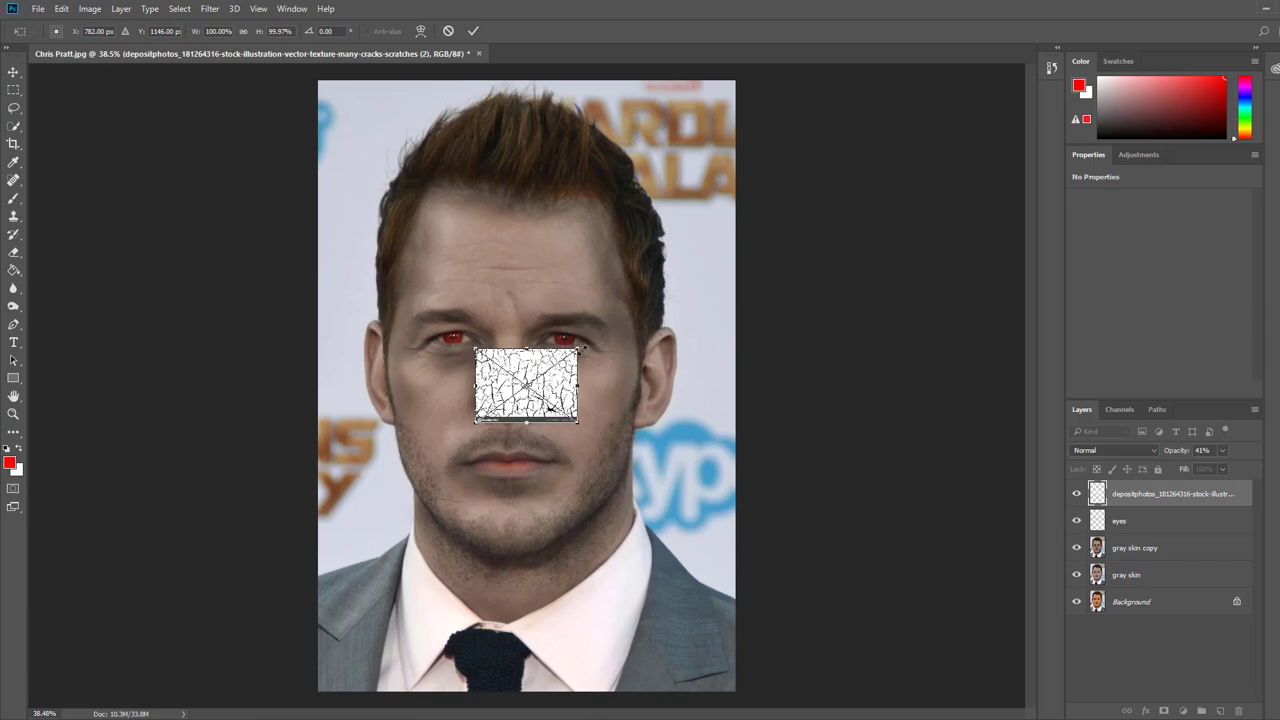
drag(578, 349, 810, 178)
drag(477, 423, 369, 499)
drag(555, 410, 495, 456)
mouse_move(527, 715)
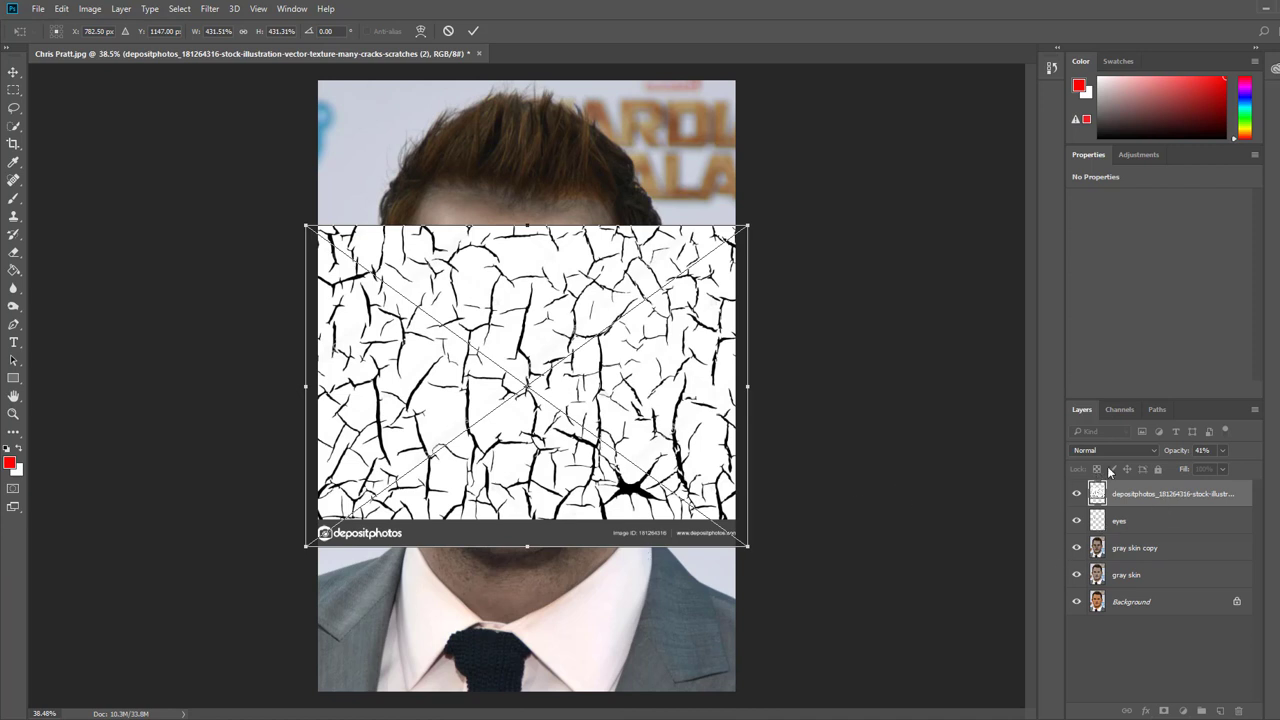
Set the cracks layer's blend mode to Darker Color and commit its placement.
click(1156, 453)
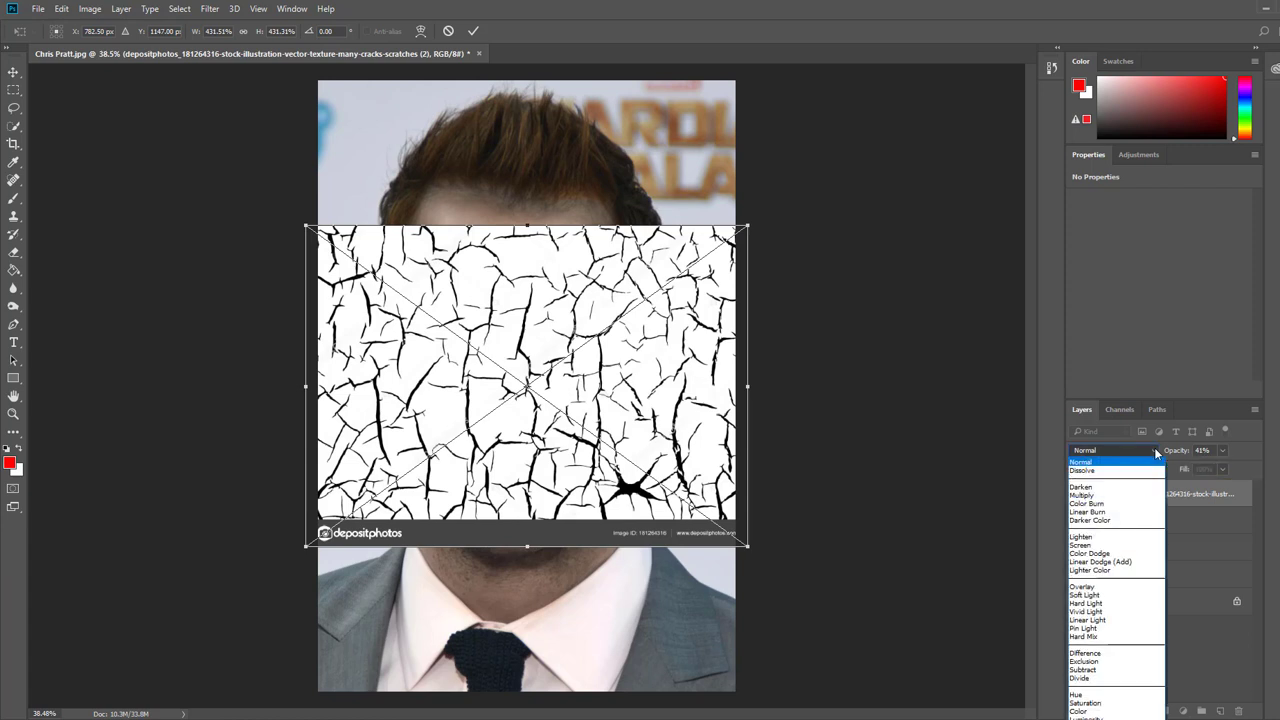
click(1092, 520)
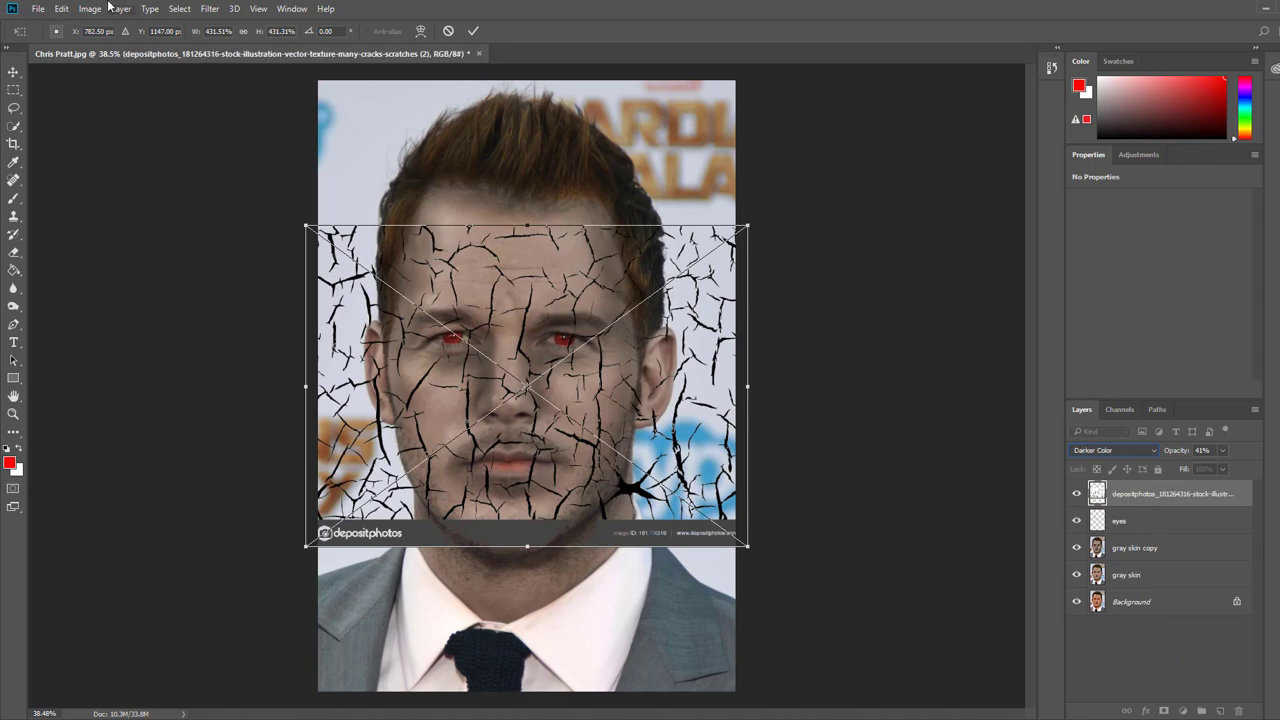
click(475, 32)
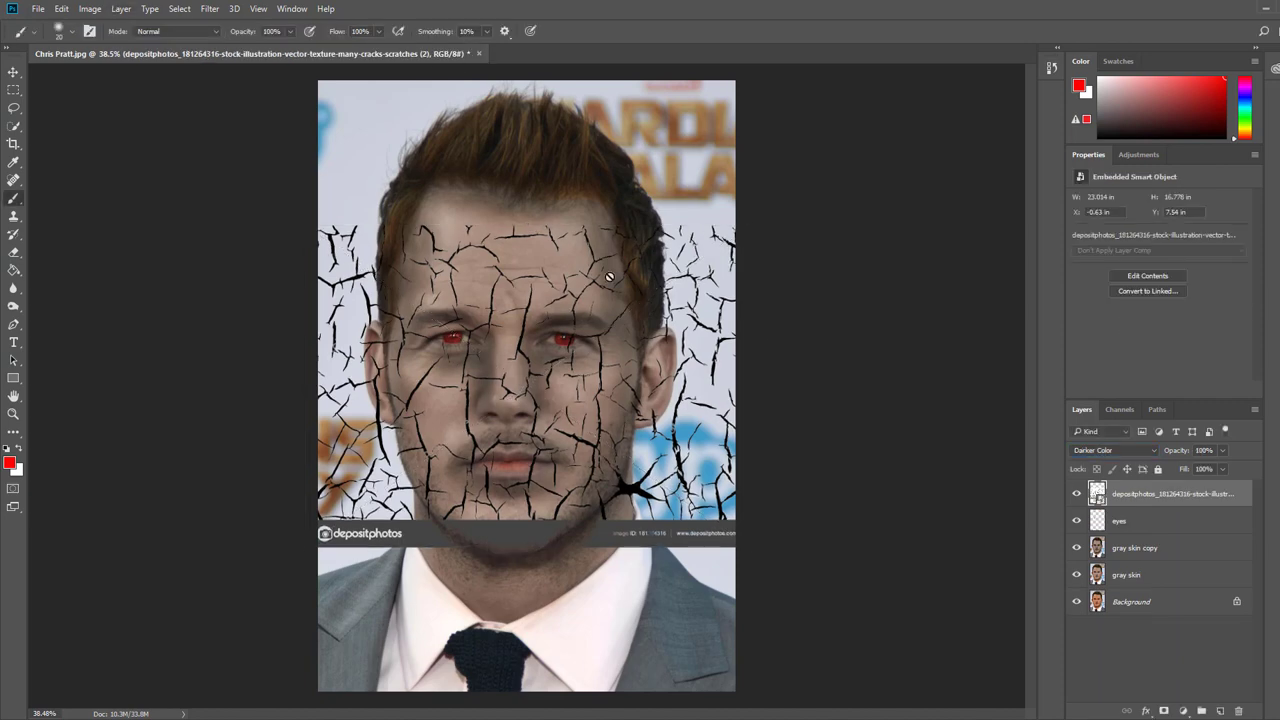
Lower the cracks layer's opacity to 12% and check the effect on the face up close.
click(1220, 454)
drag(1172, 473, 1165, 470)
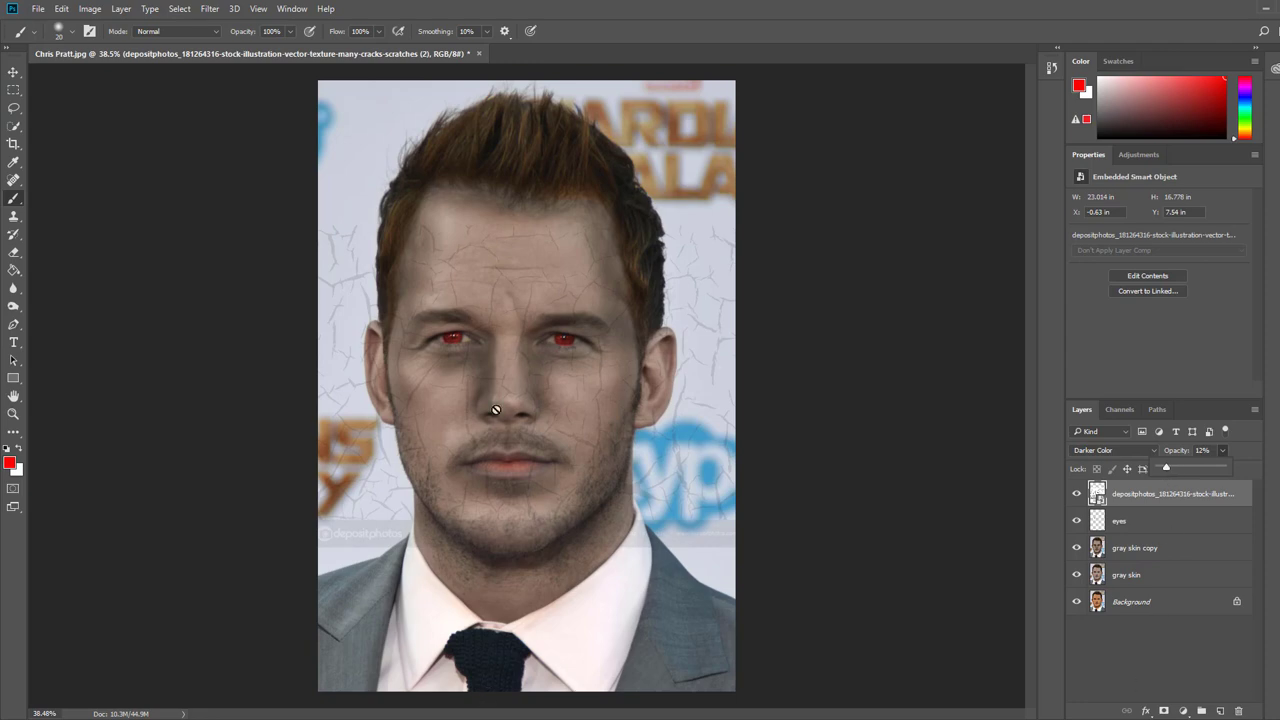
scroll(455, 313, up, 6)
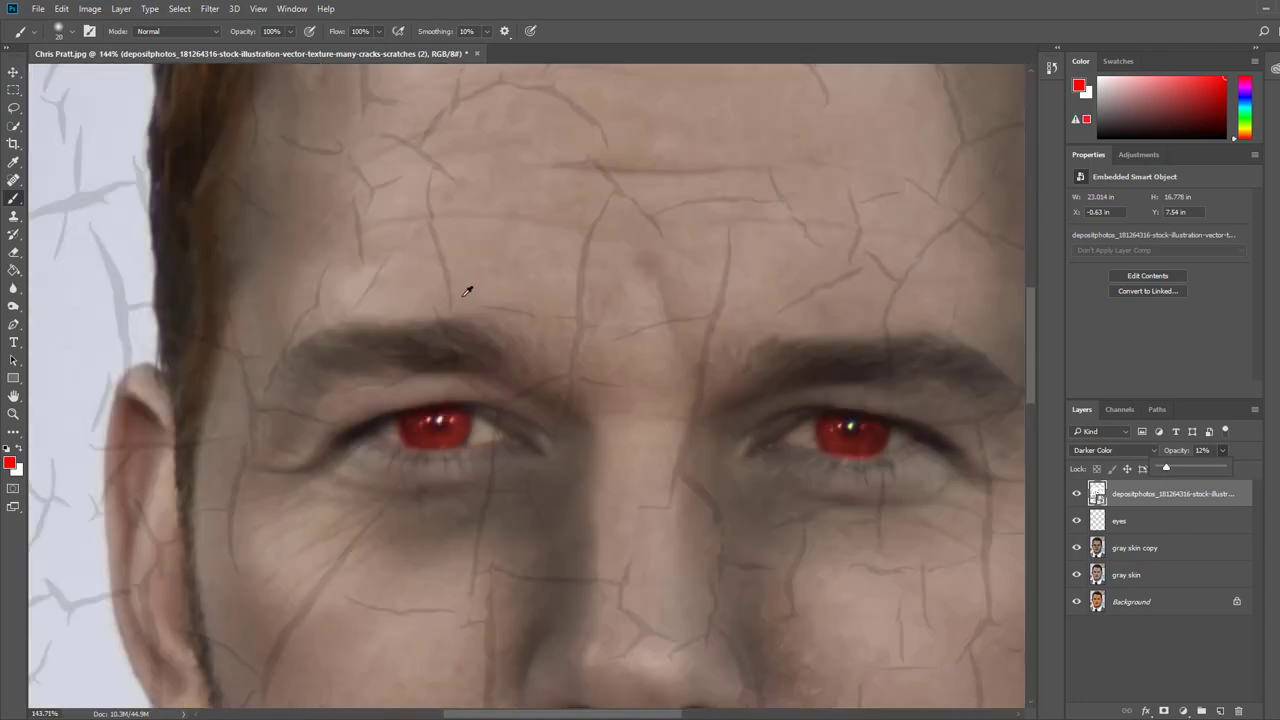
scroll(465, 292, down, 3)
scroll(468, 291, down, 3)
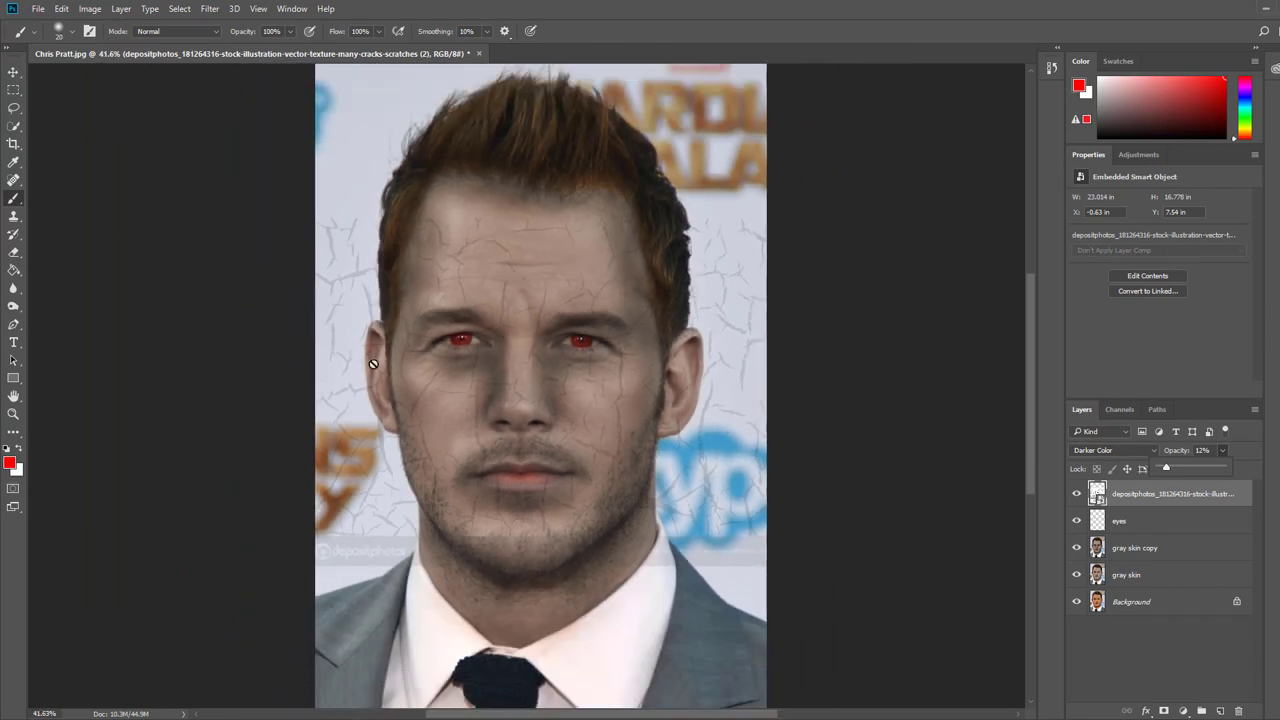
Start erasing on the cracks layer with the Eraser tool and rasterize its smart object.
click(16, 255)
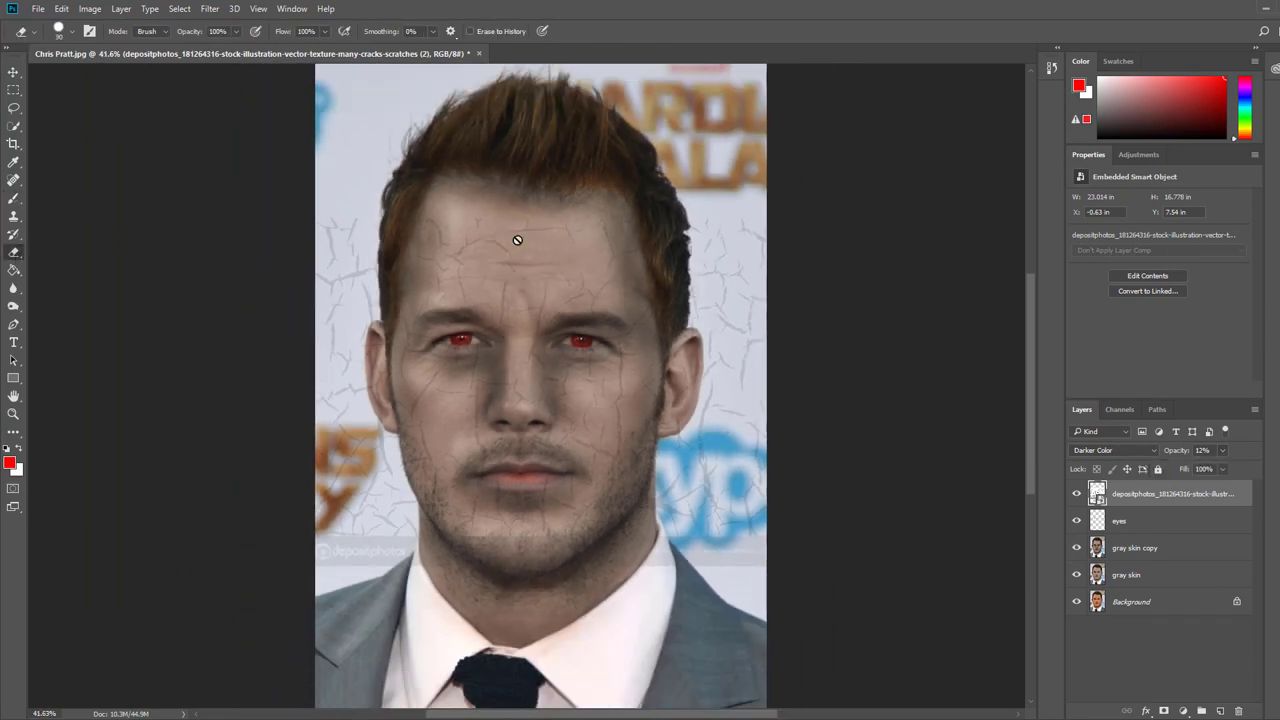
click(252, 258)
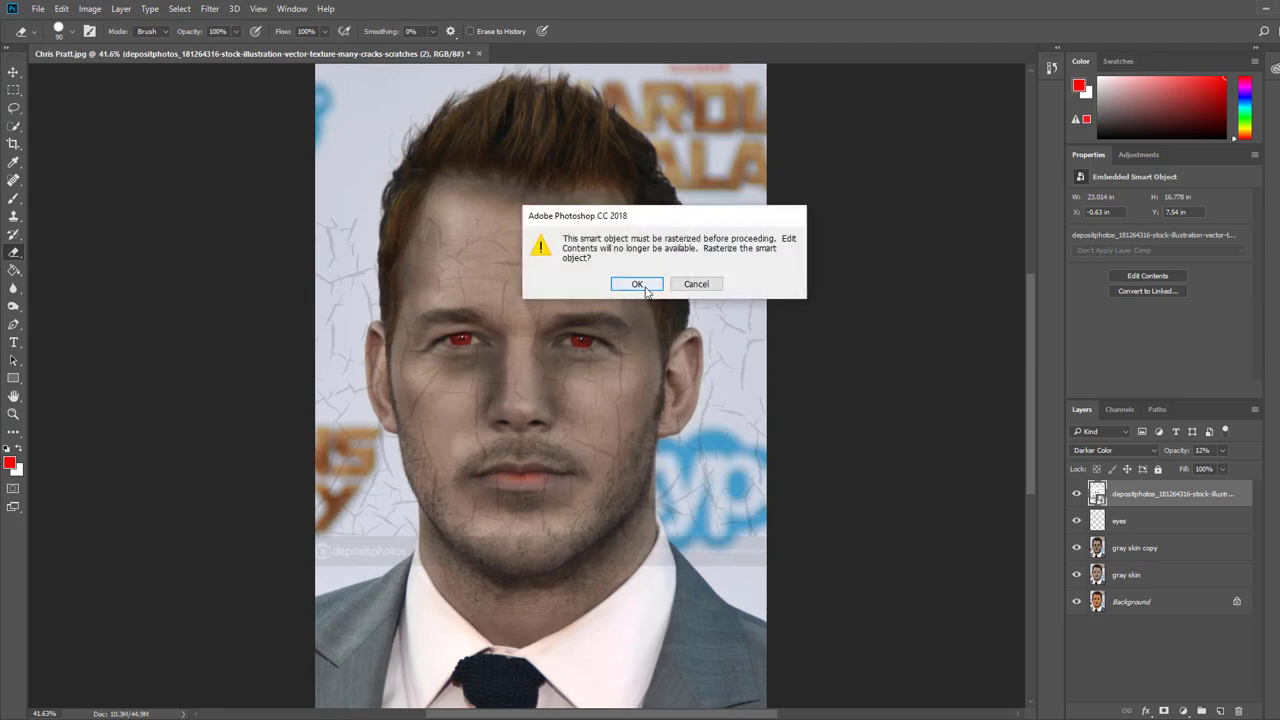
click(646, 284)
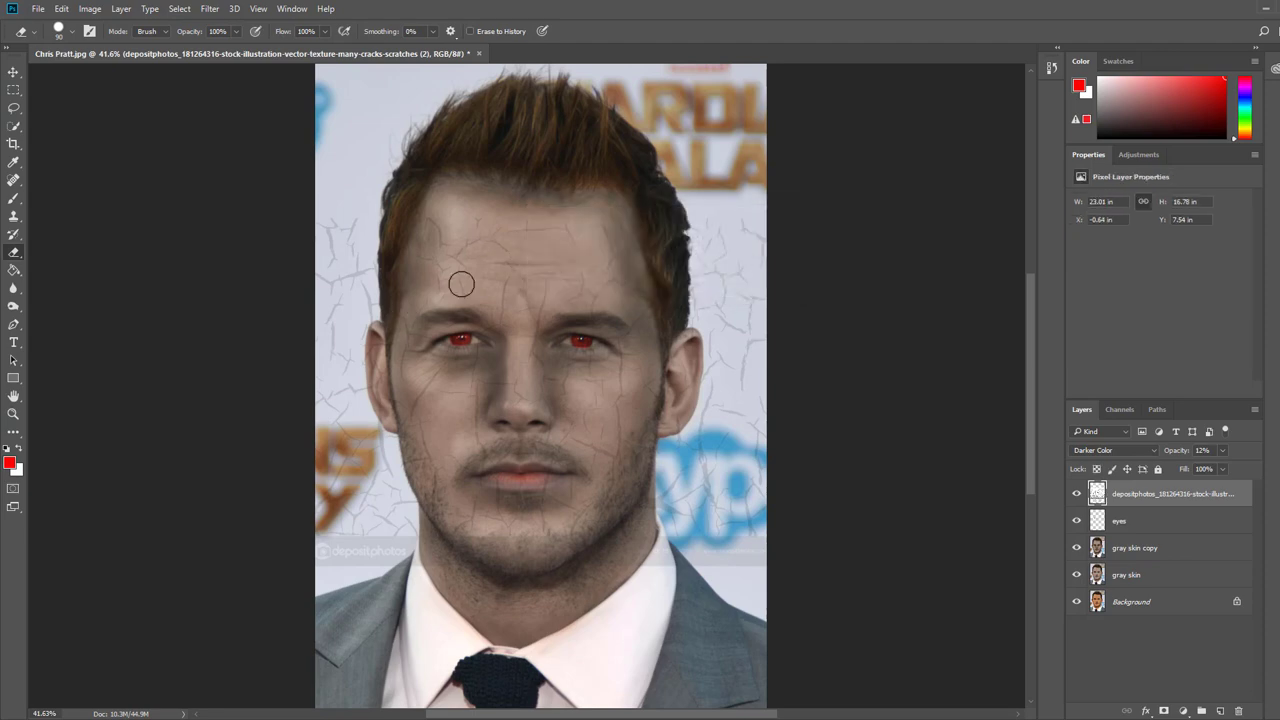
Enlarge the eraser to 300 px and erase the cracks on the background and clothing around the head.
key(bracketright)
key(bracketright)
key(bracketright)
key(bracketright)
key(bracketright)
key(bracketright)
key(bracketright)
mouse_move(414, 190)
mouse_down()
mouse_move(400, 265)
mouse_move(350, 300)
mouse_move(331, 206)
mouse_move(330, 380)
mouse_move(375, 540)
mouse_move(408, 570)
mouse_move(591, 543)
mouse_move(766, 549)
mouse_move(676, 527)
mouse_move(720, 451)
mouse_move(723, 349)
mouse_move(708, 426)
mouse_move(723, 206)
mouse_move(749, 334)
mouse_move(666, 134)
mouse_move(495, 145)
mouse_move(360, 194)
mouse_move(151, 131)
mouse_up()
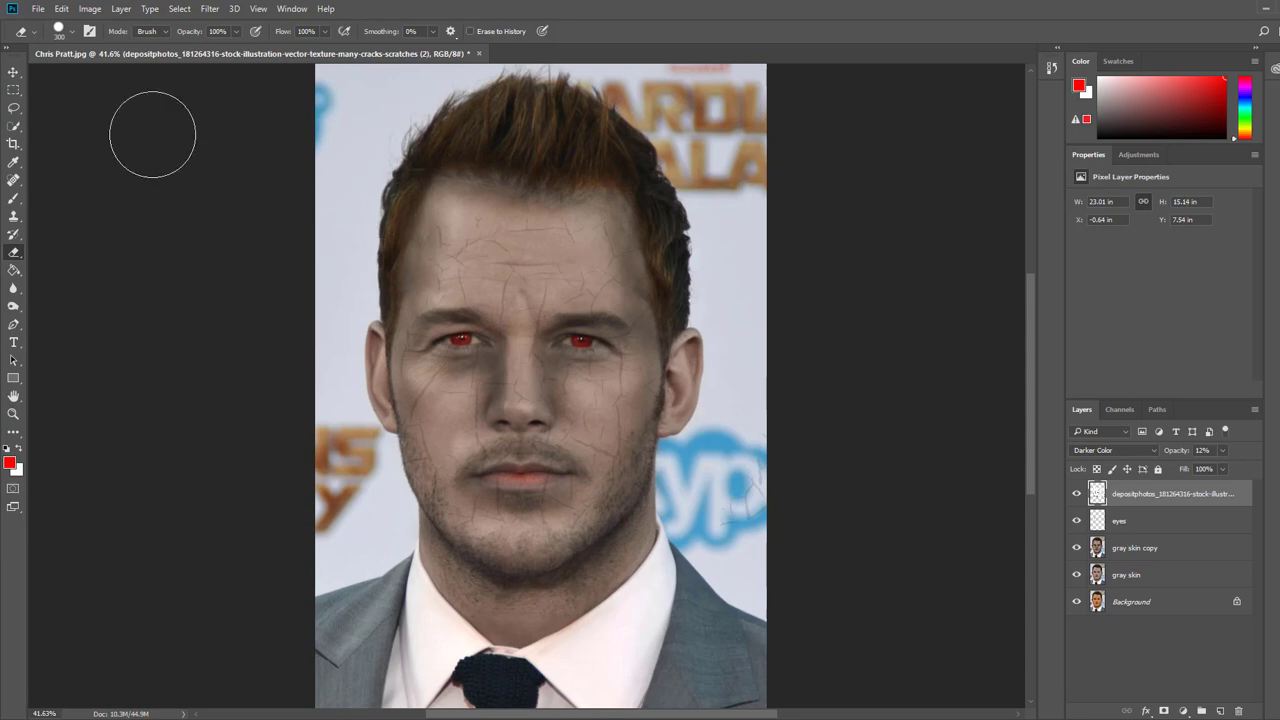
Soften the eraser's edge, reduce its size to 150 px and erase cracks around the mouth and chin.
click(68, 37)
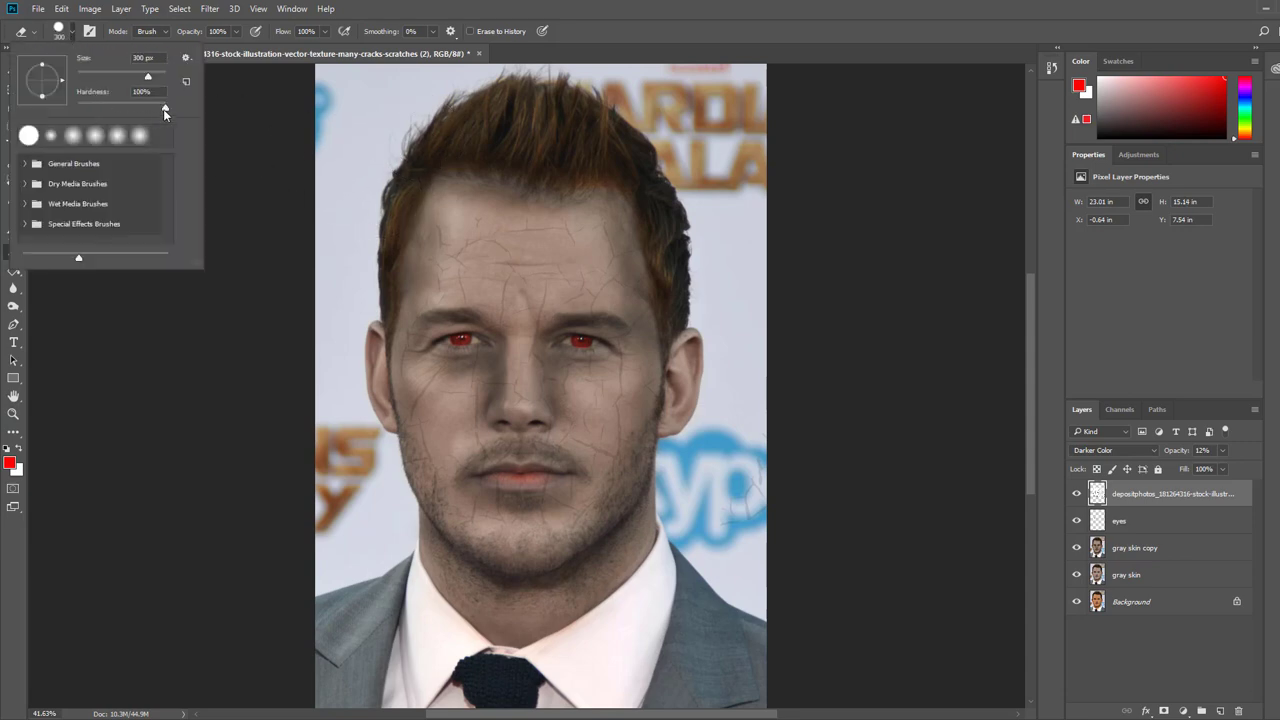
click(675, 7)
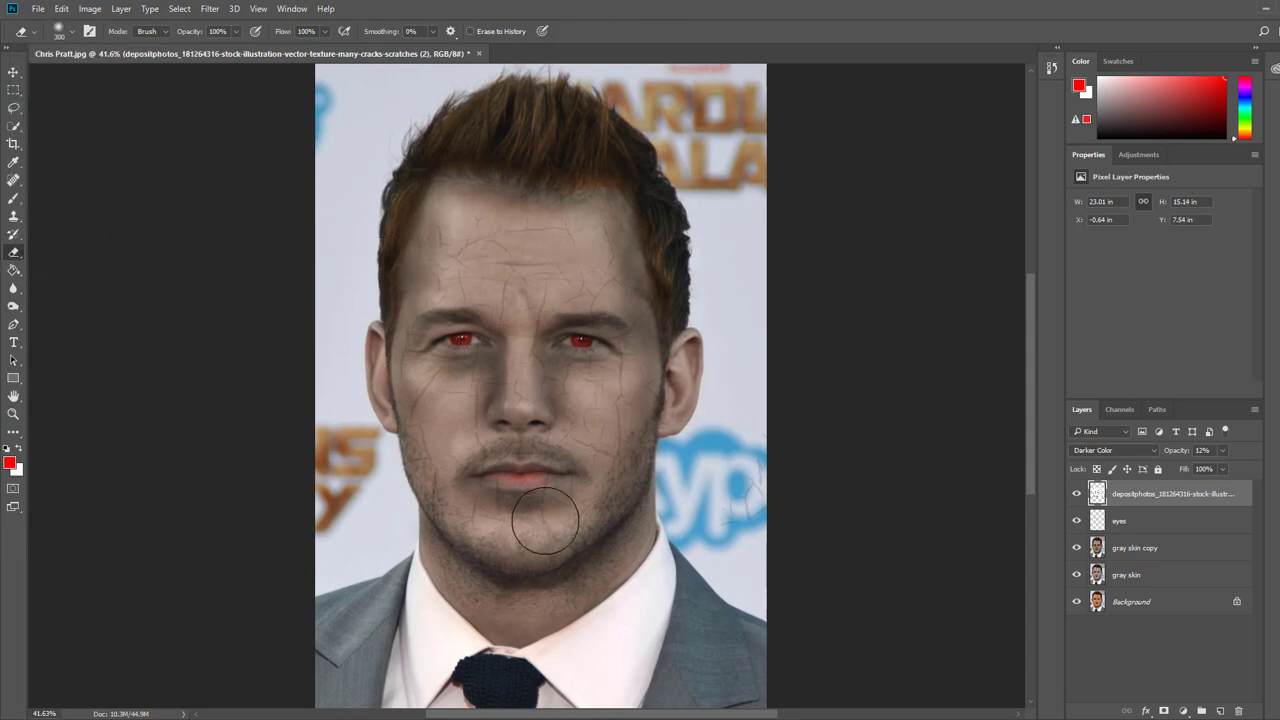
scroll(543, 543, up, 5)
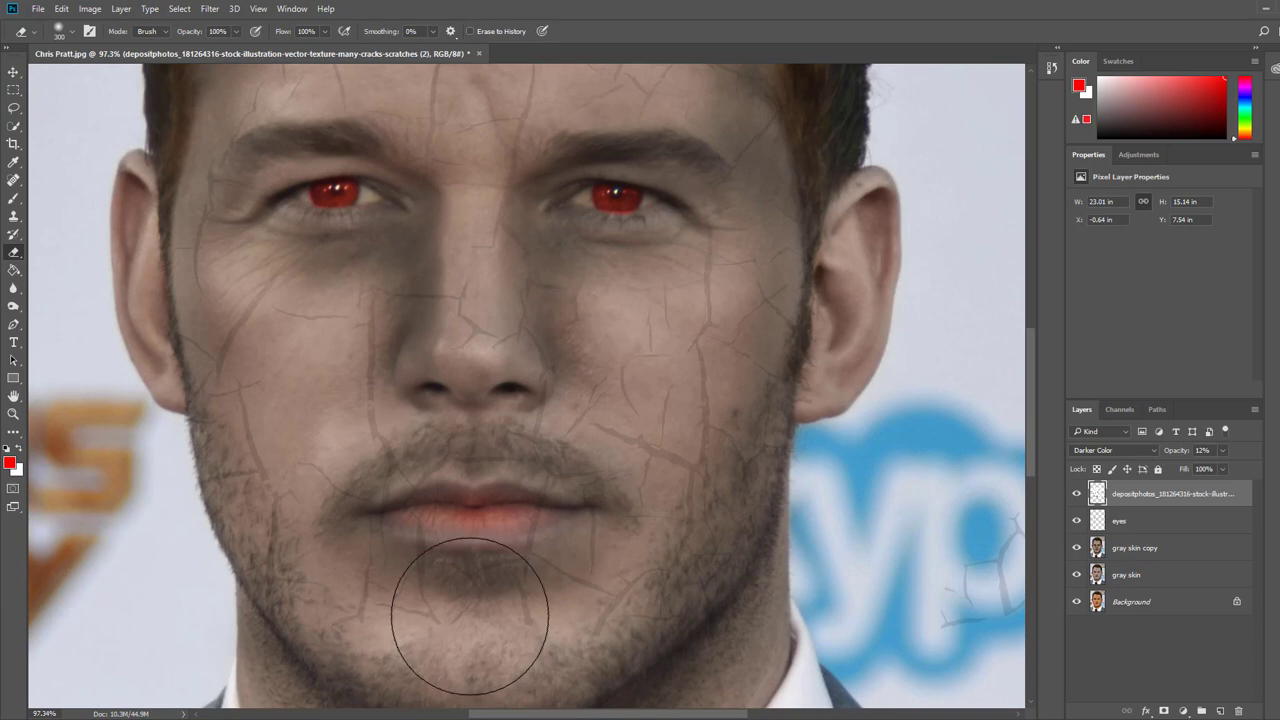
key(bracketleft)
key(bracketleft)
key(bracketleft)
key(bracketleft)
mouse_move(389, 517)
mouse_down()
mouse_move(580, 514)
mouse_move(471, 529)
mouse_move(527, 457)
mouse_move(686, 351)
mouse_move(712, 498)
mouse_move(663, 588)
mouse_move(673, 651)
mouse_move(406, 610)
mouse_move(277, 562)
mouse_move(586, 686)
mouse_move(714, 609)
mouse_move(789, 503)
mouse_move(600, 420)
mouse_move(361, 381)
mouse_move(443, 294)
mouse_move(286, 371)
mouse_move(103, 406)
mouse_move(167, 382)
mouse_move(186, 177)
mouse_move(497, 120)
mouse_move(535, 578)
mouse_up()
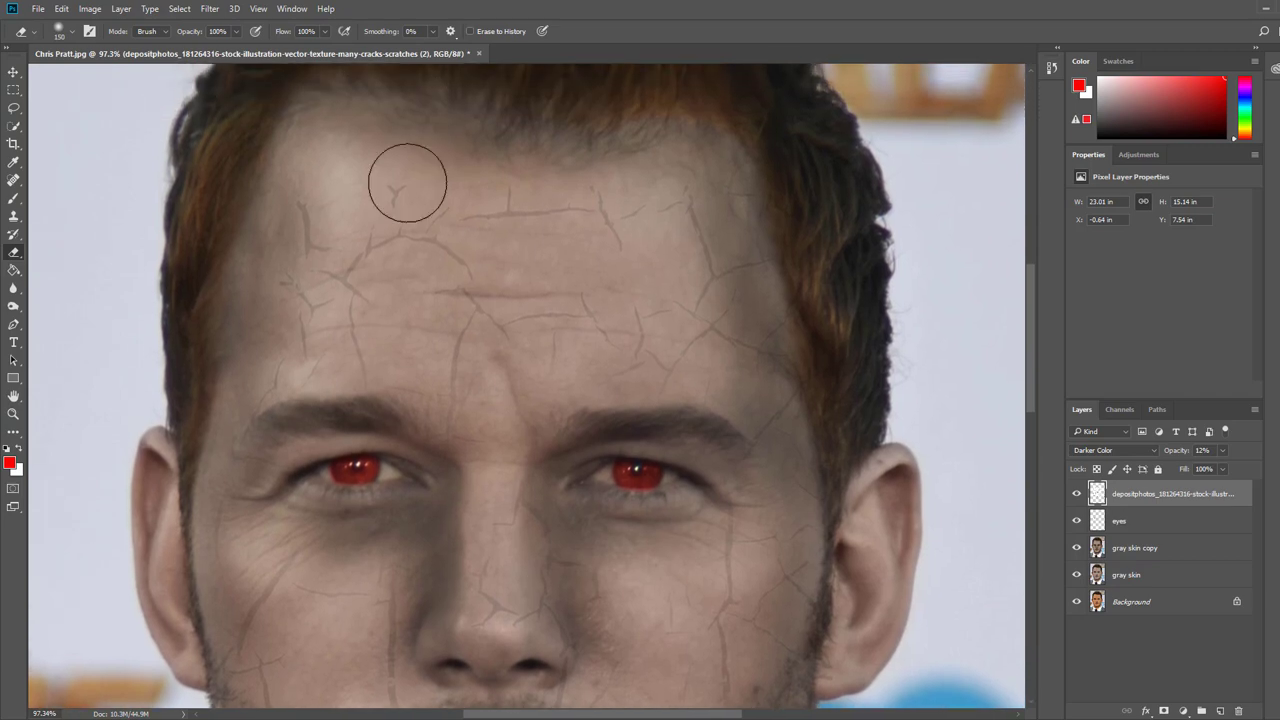
Erase some of the cracks on the forehead and cheeks, leaving only a few on the face.
mouse_move(604, 182)
mouse_down()
mouse_move(702, 290)
mouse_move(682, 204)
mouse_move(796, 296)
mouse_move(688, 208)
mouse_move(850, 280)
mouse_move(730, 226)
mouse_move(838, 369)
mouse_move(772, 382)
mouse_move(778, 322)
mouse_move(810, 518)
mouse_move(790, 664)
mouse_move(795, 592)
mouse_move(667, 690)
mouse_move(698, 626)
mouse_move(804, 610)
mouse_up()
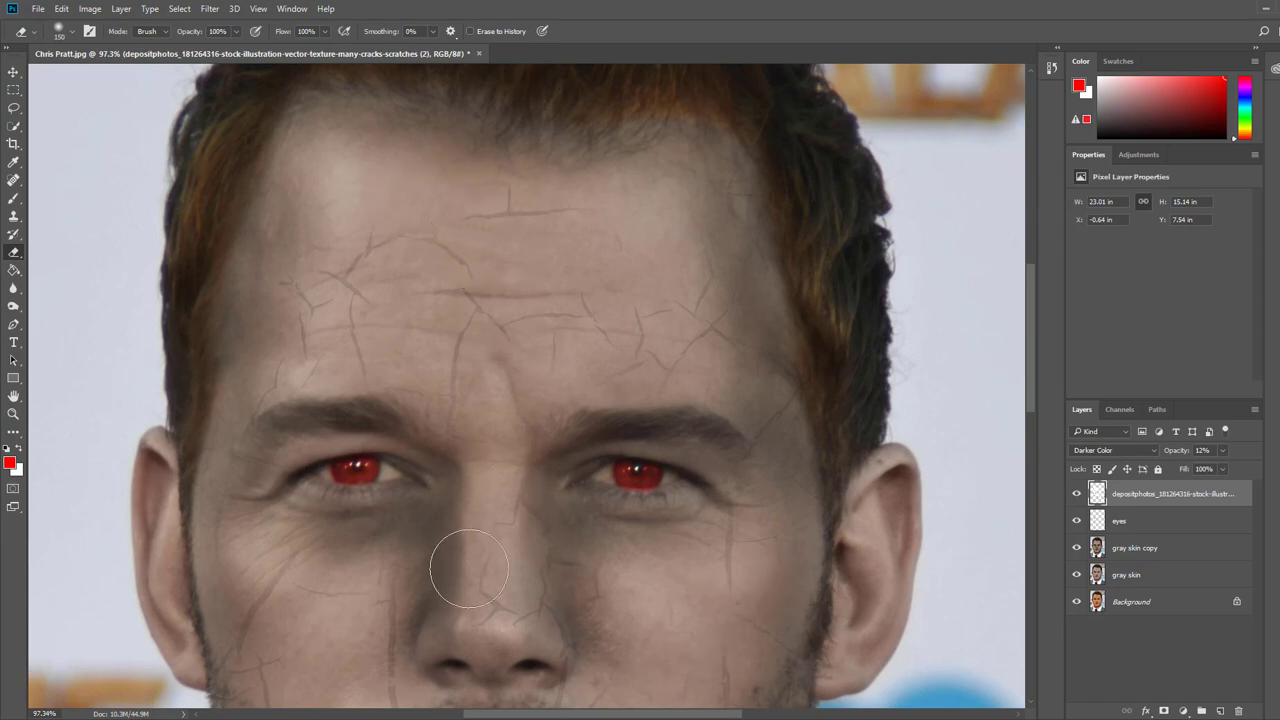
mouse_move(431, 408)
mouse_down()
mouse_move(443, 386)
mouse_move(381, 265)
mouse_up()
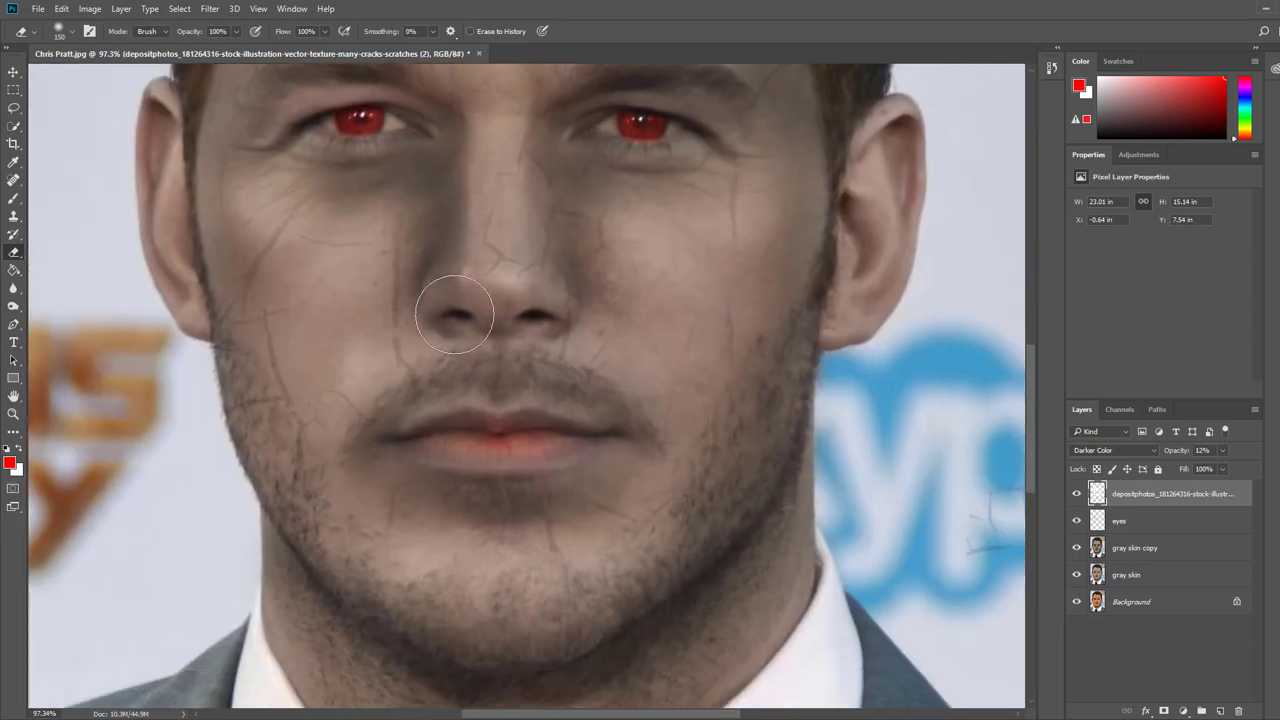
scroll(460, 300, down, 5)
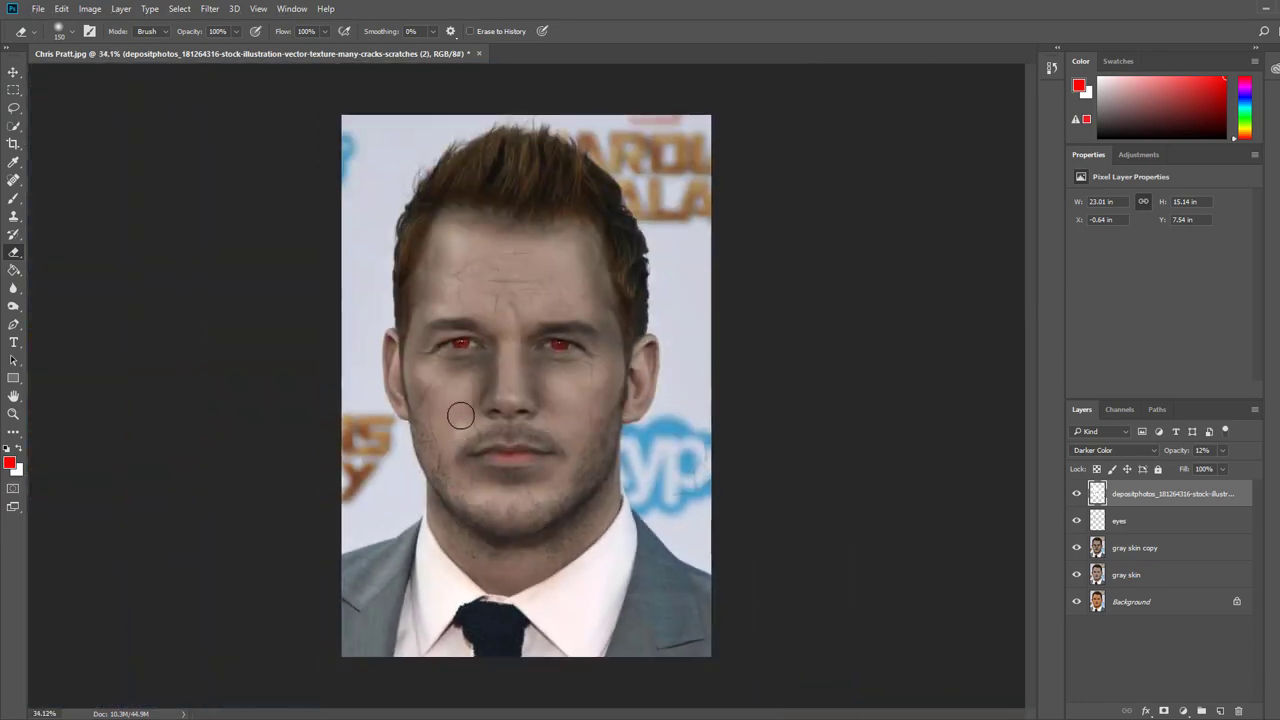
key(bracketright)
key(bracketright)
Switch to the browser's blood drips image results and enlarge the 1024 × 1024 picture with long thin drips.
key(alt+Tab)
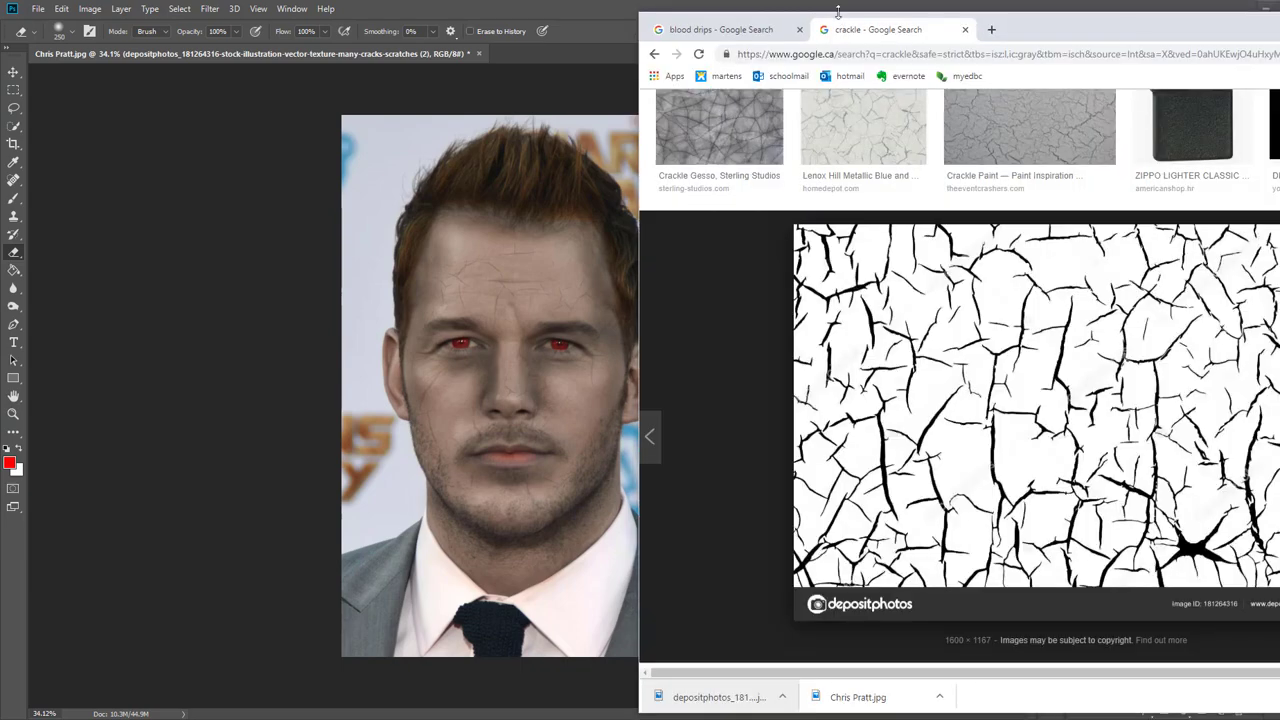
click(740, 30)
drag(1065, 33, 983, 37)
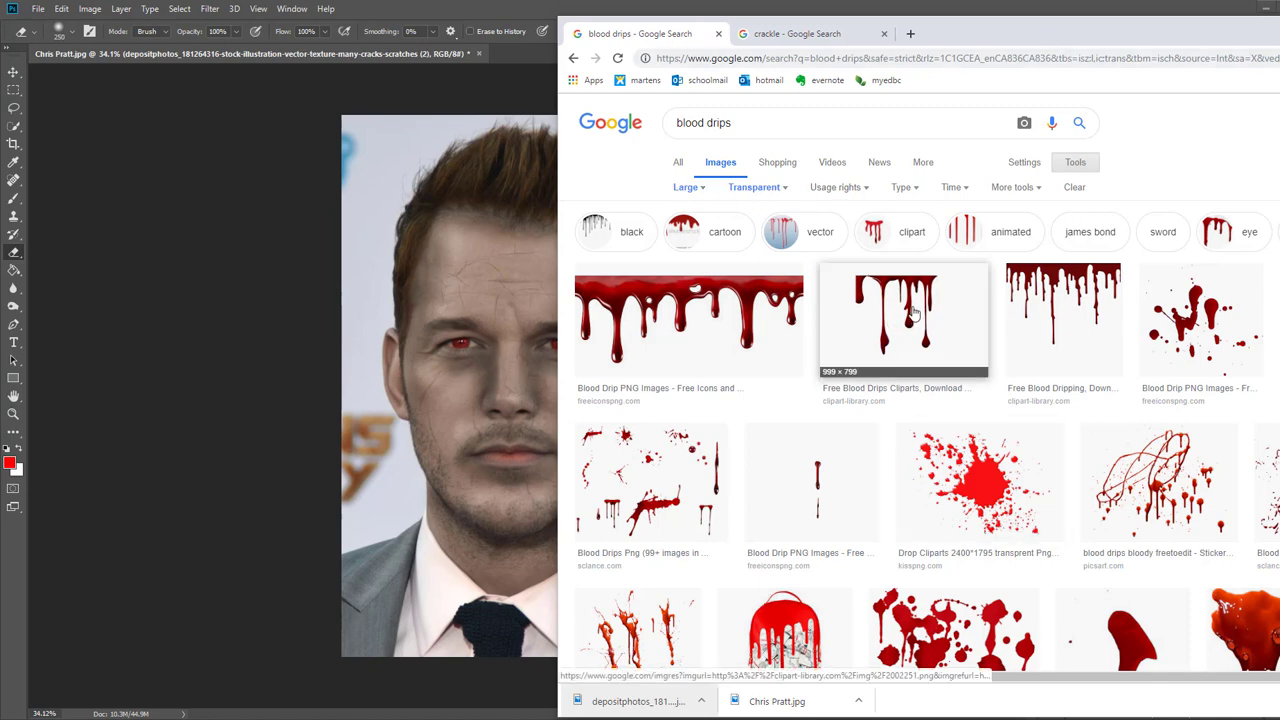
click(1075, 312)
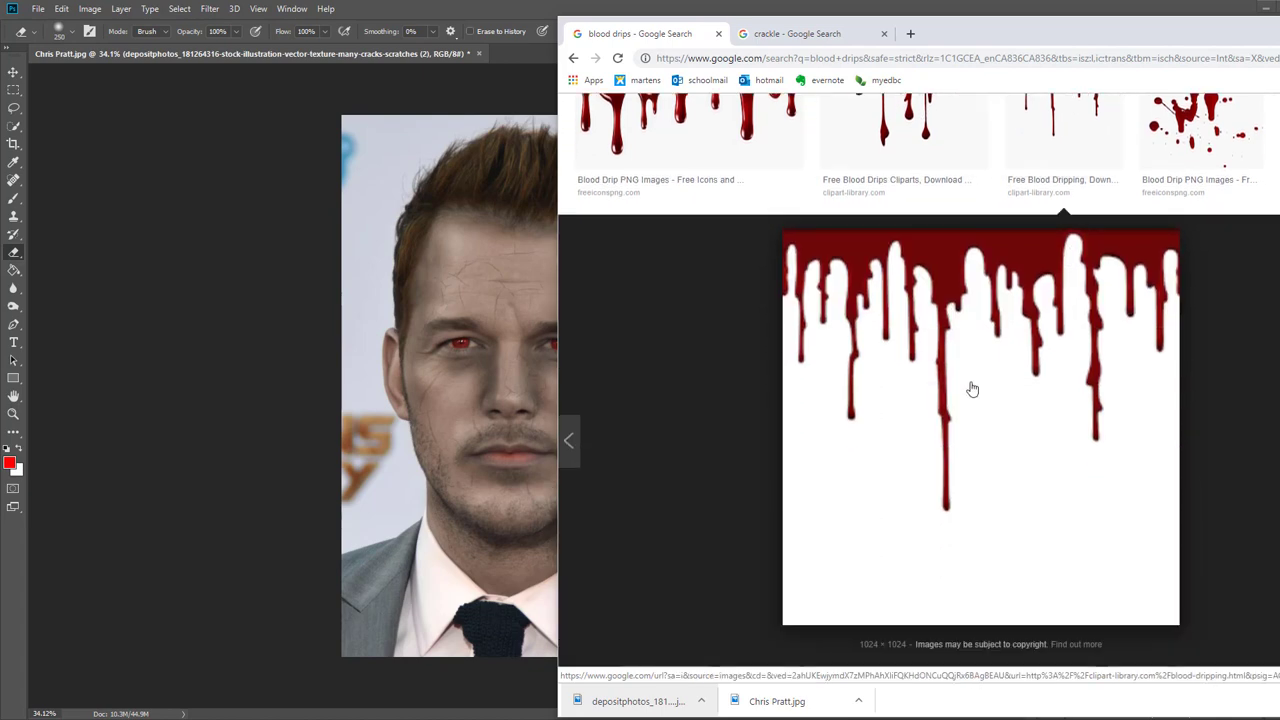
Save the blood drips image as a PNG file in the Downloads folder.
right_click(955, 434)
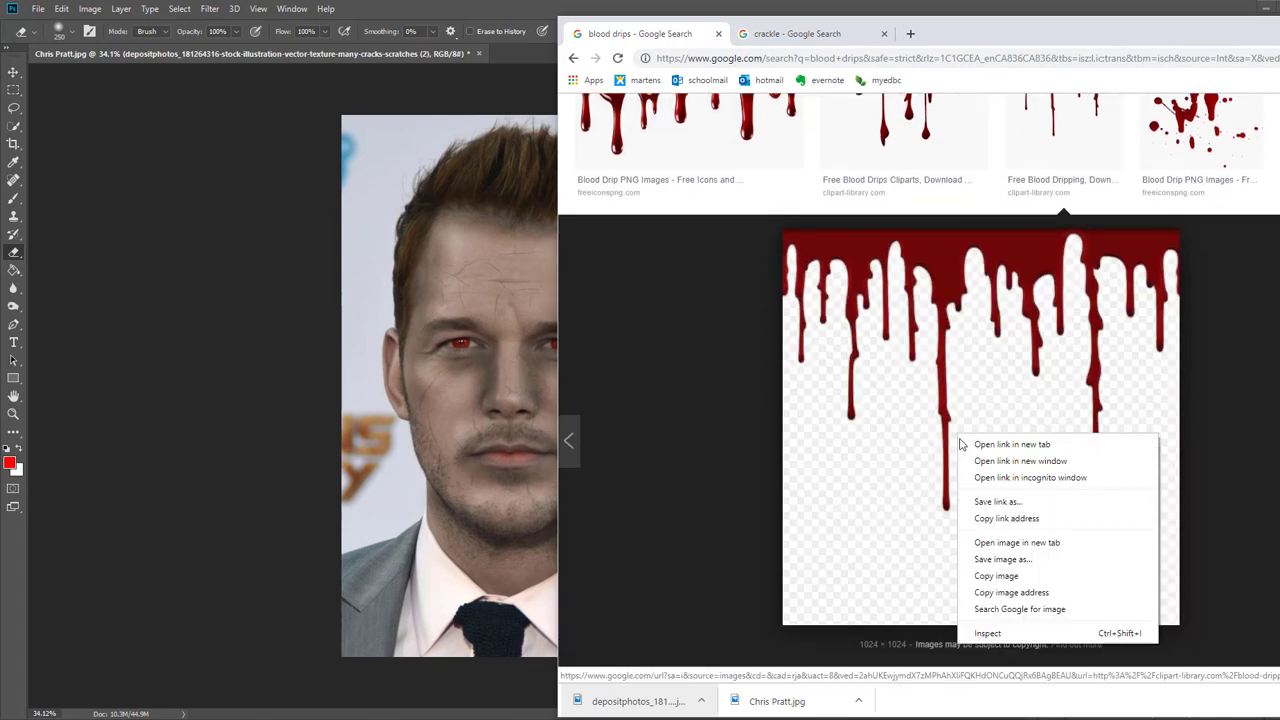
click(993, 560)
click(1105, 366)
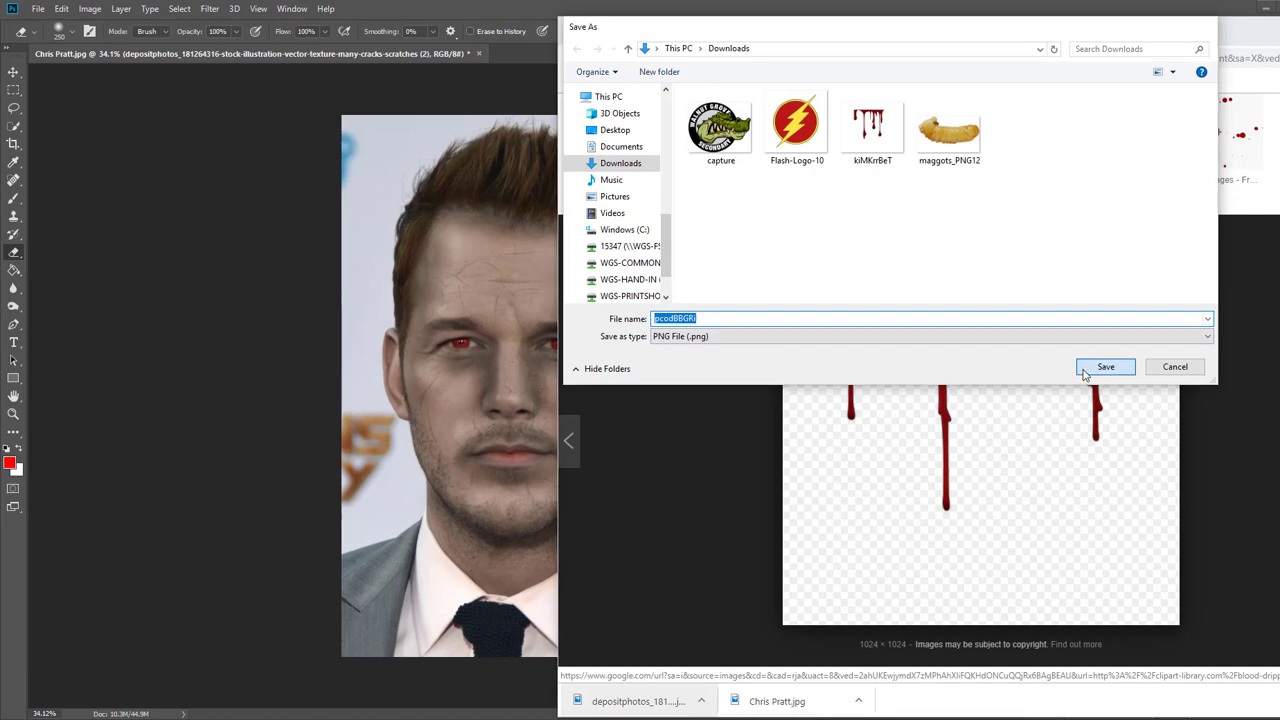
Place the downloaded pcodBBGRi.png into the Photoshop portrait and move it down over the mouth.
drag(998, 33, 1127, 33)
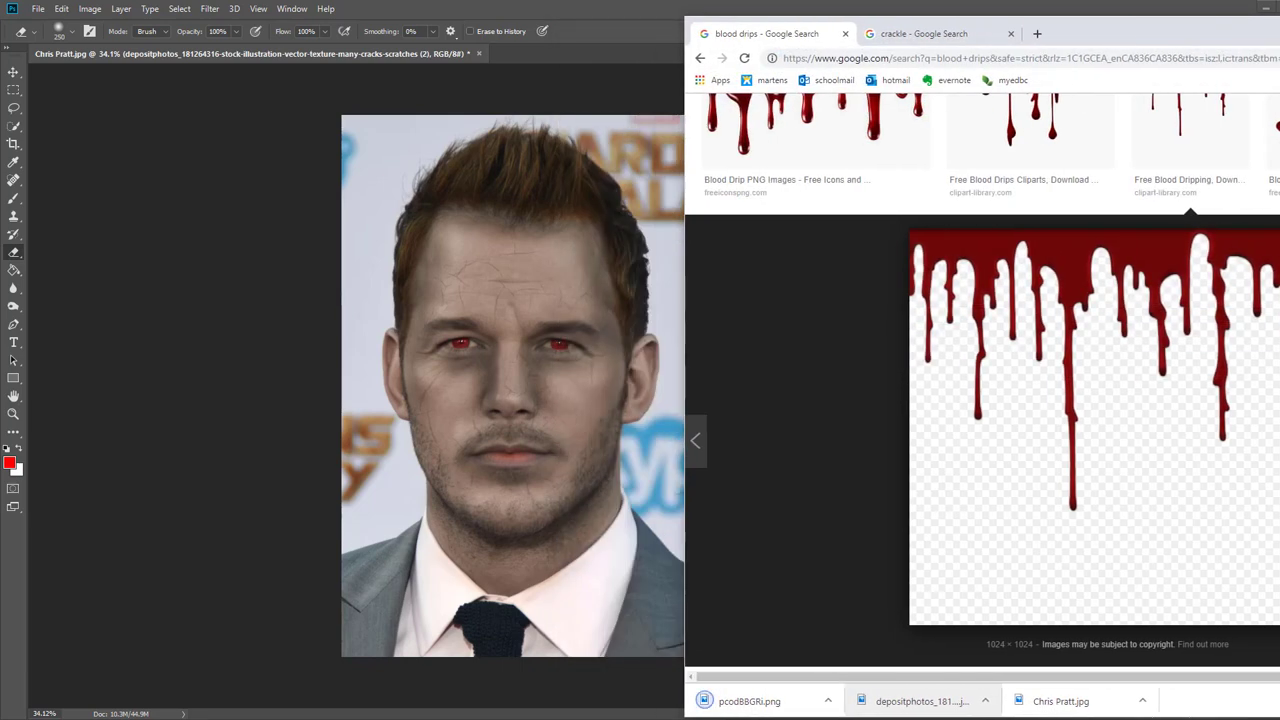
drag(740, 701, 618, 540)
drag(503, 380, 503, 380)
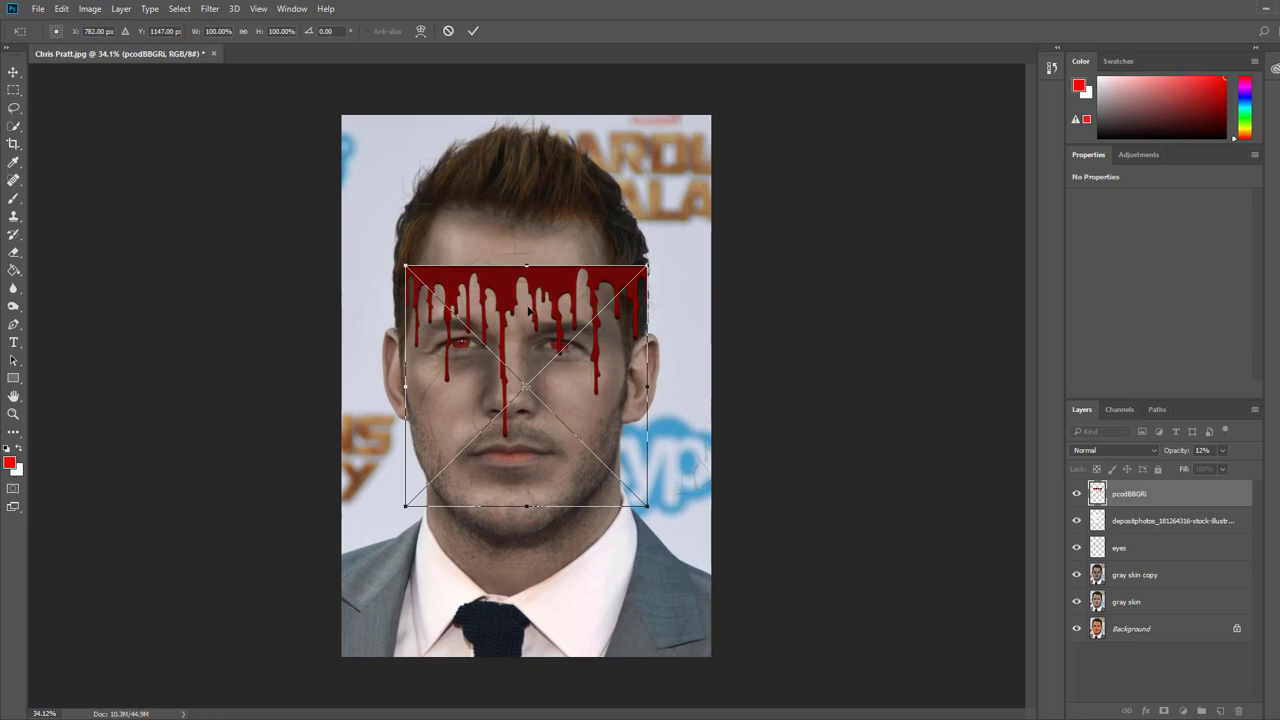
drag(506, 291, 534, 431)
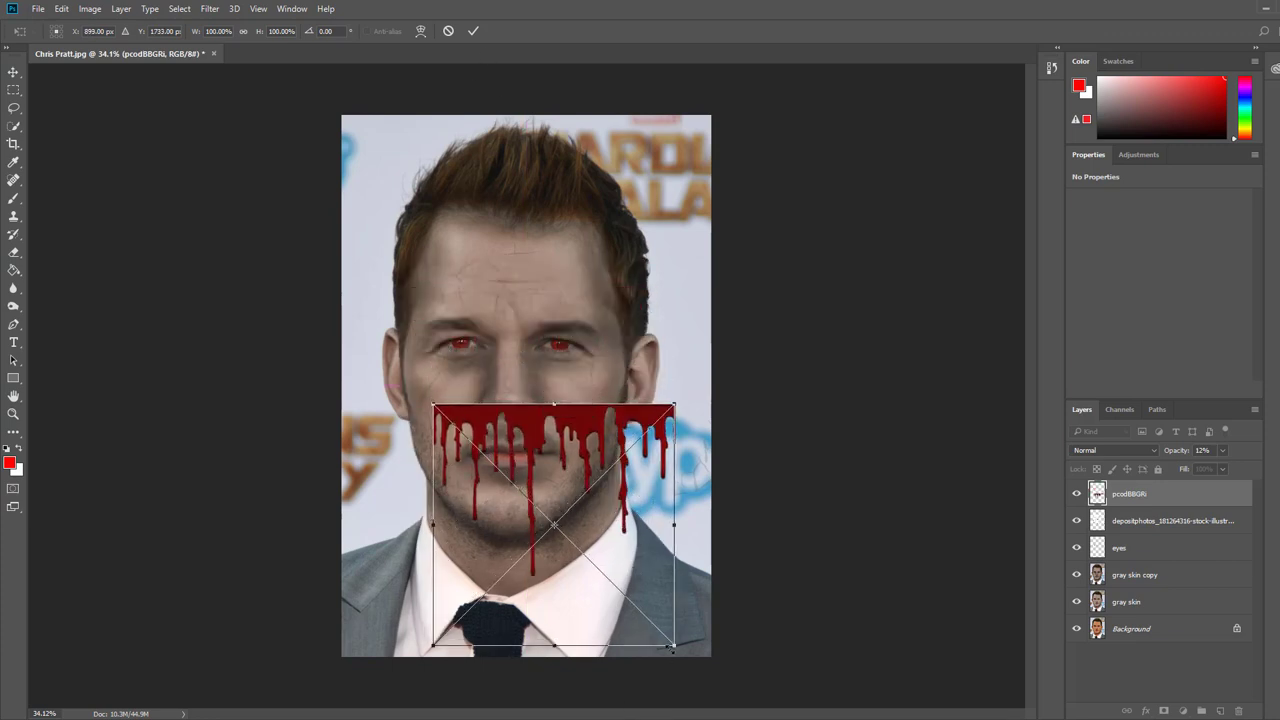
Scale the blood drips to about 53%, align their upper edge with the lips and commit the placement.
drag(676, 645, 561, 531)
drag(498, 427, 515, 478)
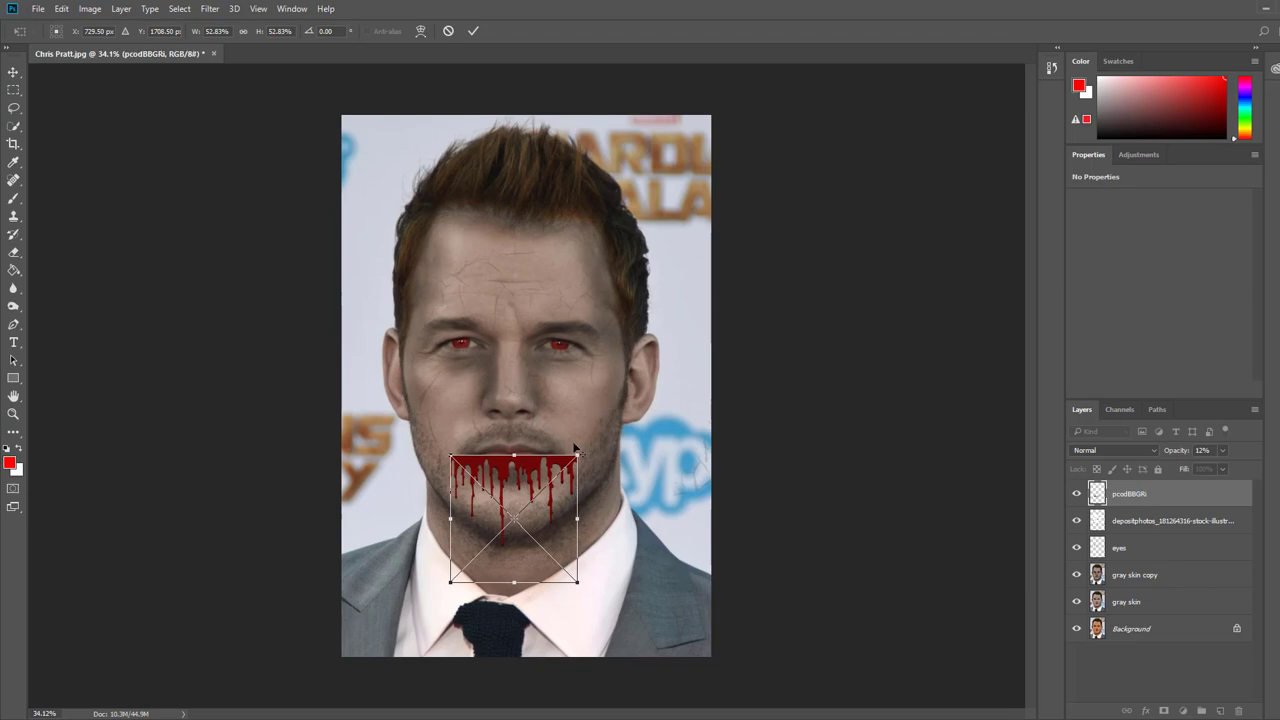
scroll(550, 455, up, 5)
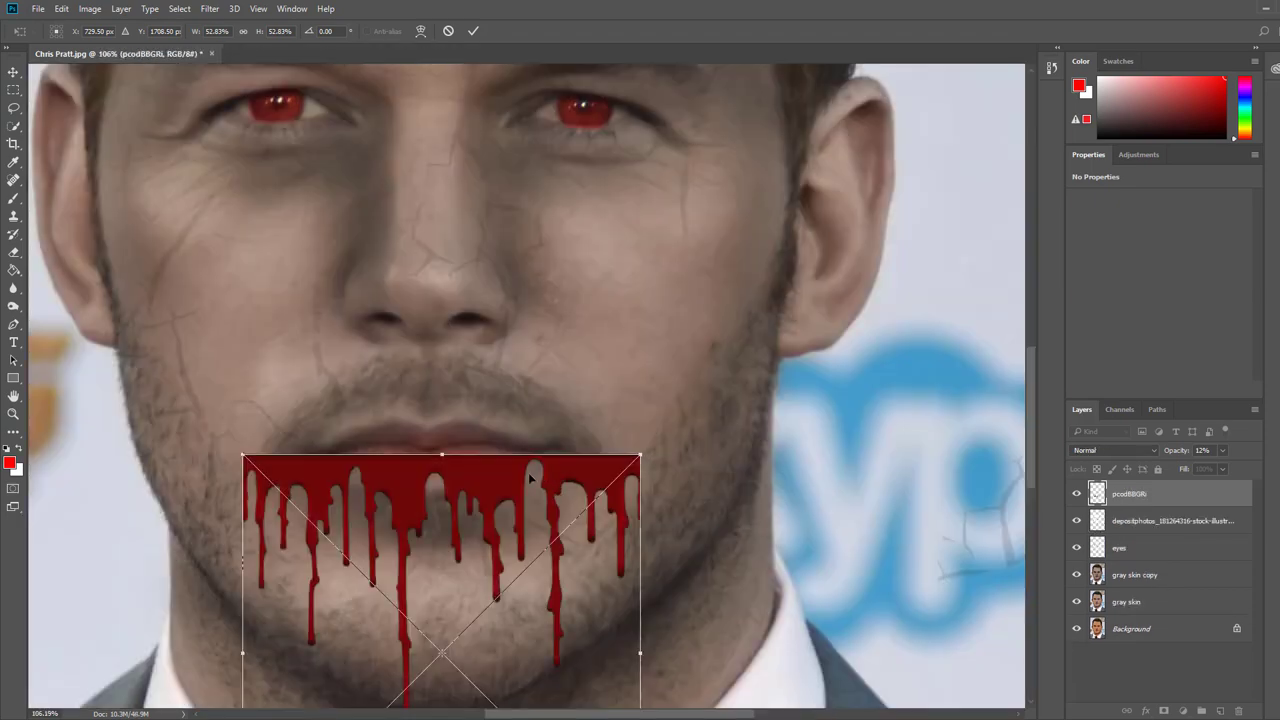
drag(530, 478, 538, 464)
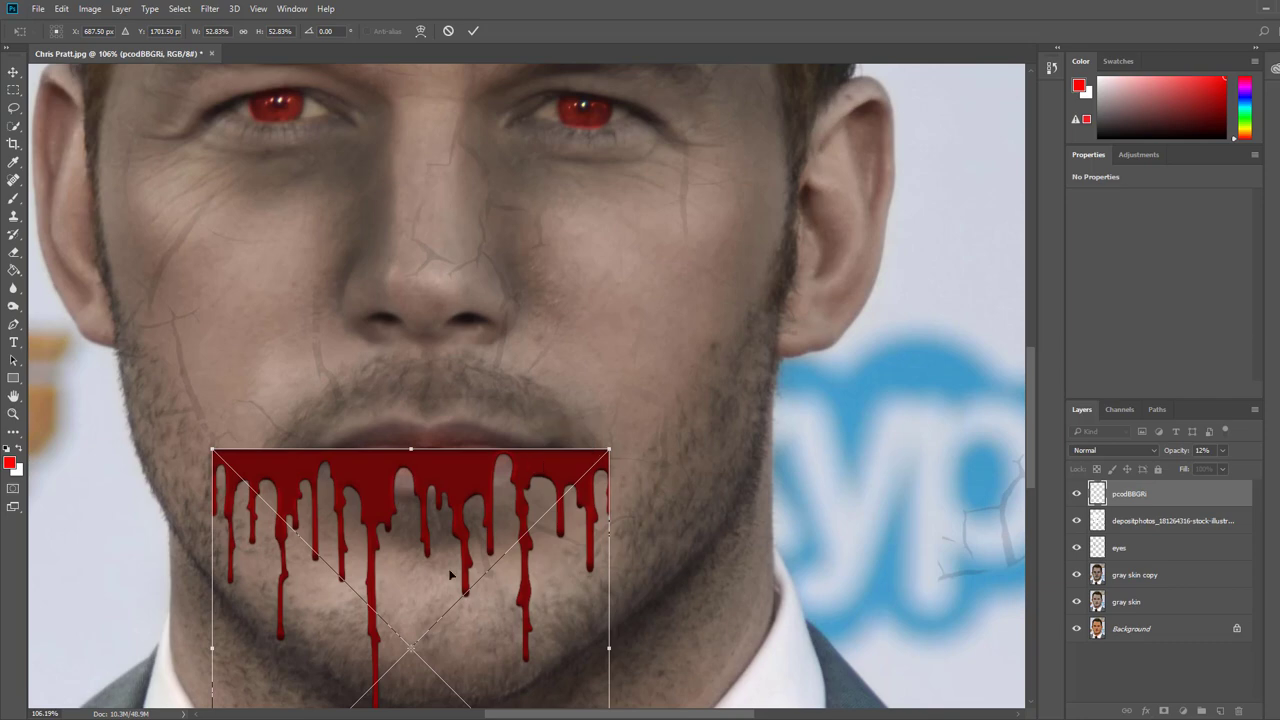
click(473, 31)
Start erasing on the blood drips layer with the Eraser tool and rasterize its smart object.
click(13, 251)
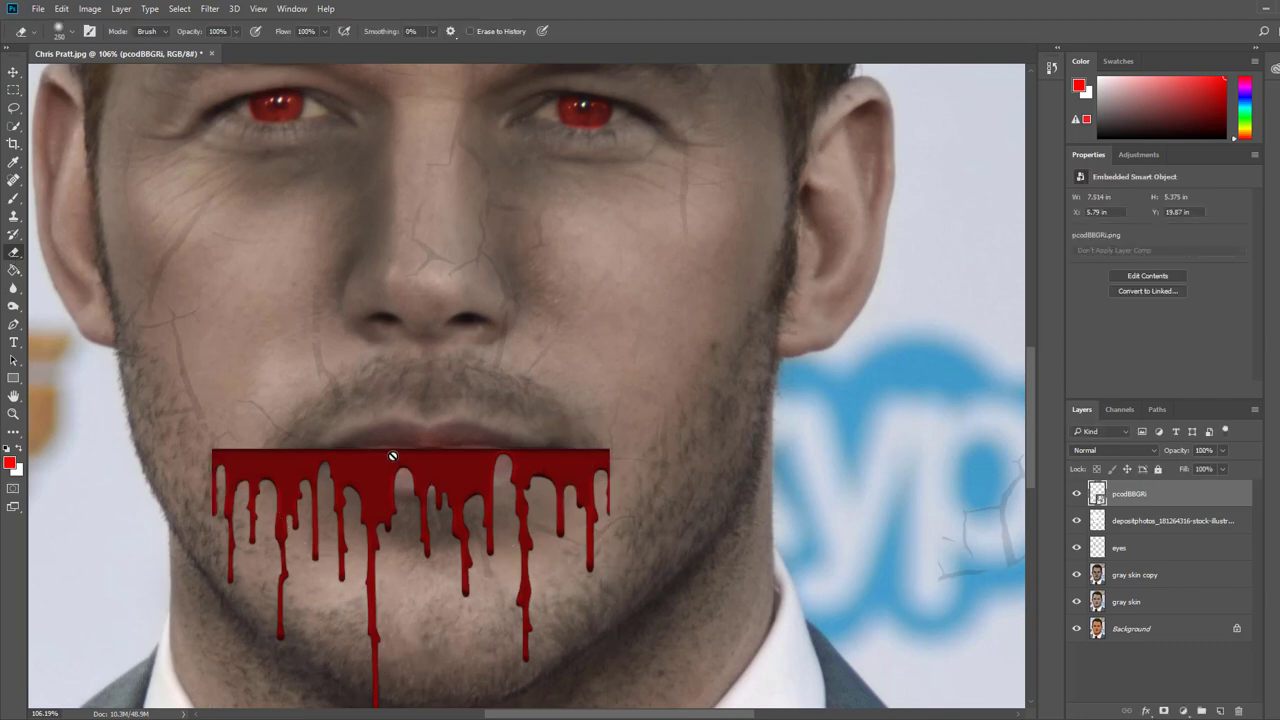
click(380, 404)
click(640, 284)
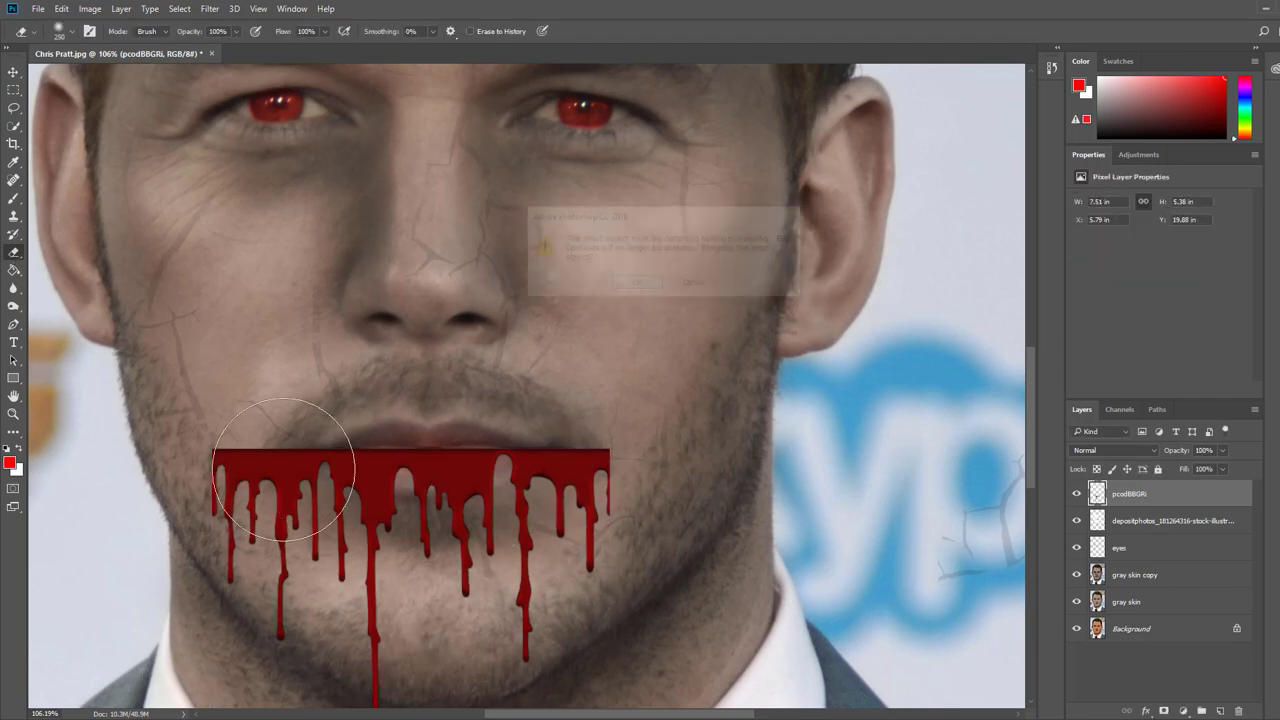
Erase the blood drips on the left half of the mouth and chin, reducing the eraser to 175 px.
mouse_move(328, 490)
mouse_down()
mouse_move(270, 479)
mouse_move(239, 505)
mouse_move(310, 574)
mouse_move(329, 501)
mouse_move(386, 434)
mouse_up()
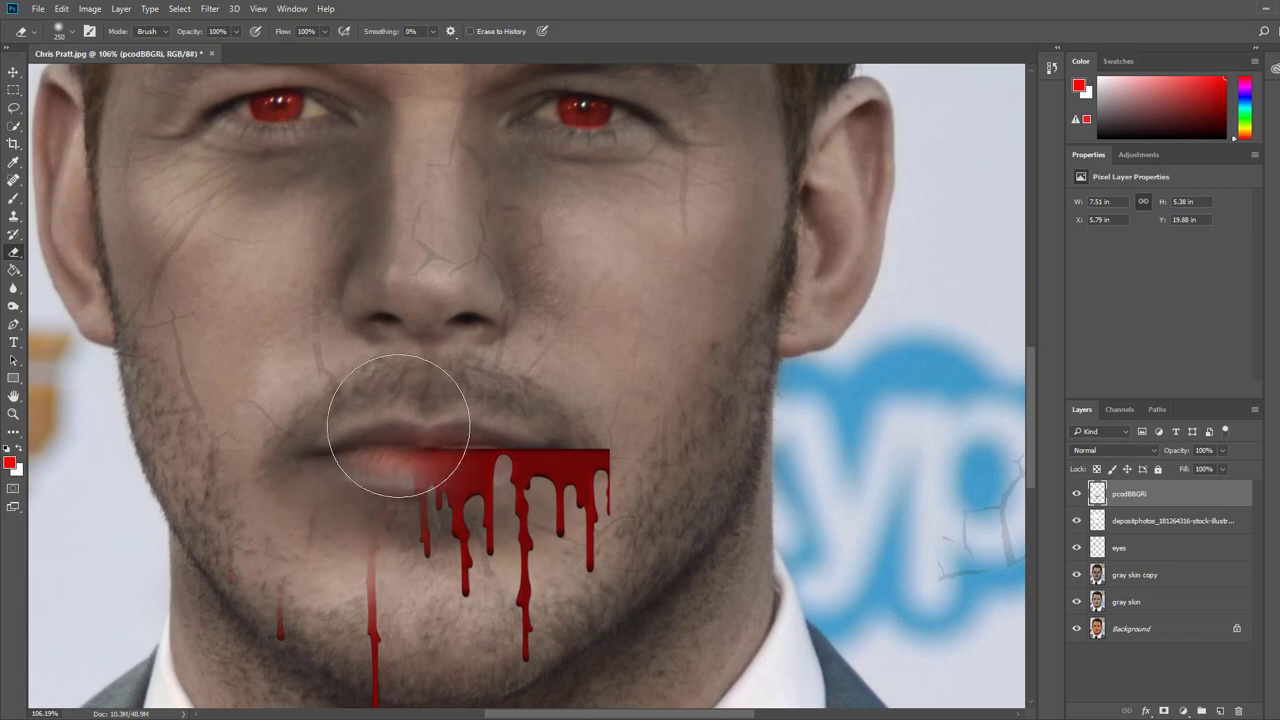
key(bracketleft)
key(bracketleft)
key(bracketleft)
mouse_move(371, 646)
mouse_down()
mouse_move(270, 625)
mouse_move(229, 509)
mouse_up()
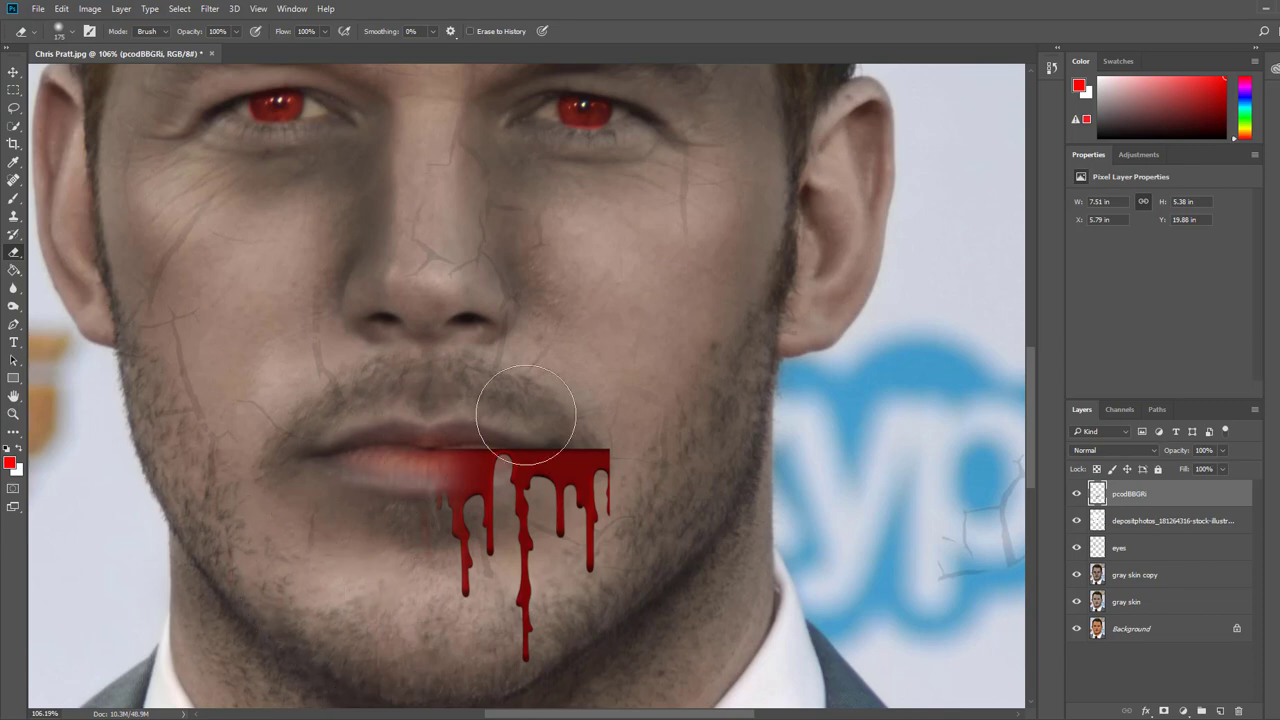
Erase the other drips with a smaller eraser, down to 70 px, keeping only the long one at the mouth's right corner.
mouse_move(560, 415)
mouse_down()
mouse_move(613, 528)
mouse_move(593, 561)
mouse_move(615, 473)
mouse_move(602, 512)
mouse_move(601, 451)
mouse_move(597, 526)
mouse_move(596, 492)
mouse_up()
key(bracketleft)
key(bracketleft)
key(bracketleft)
key(bracketleft)
key(bracketleft)
key(bracketleft)
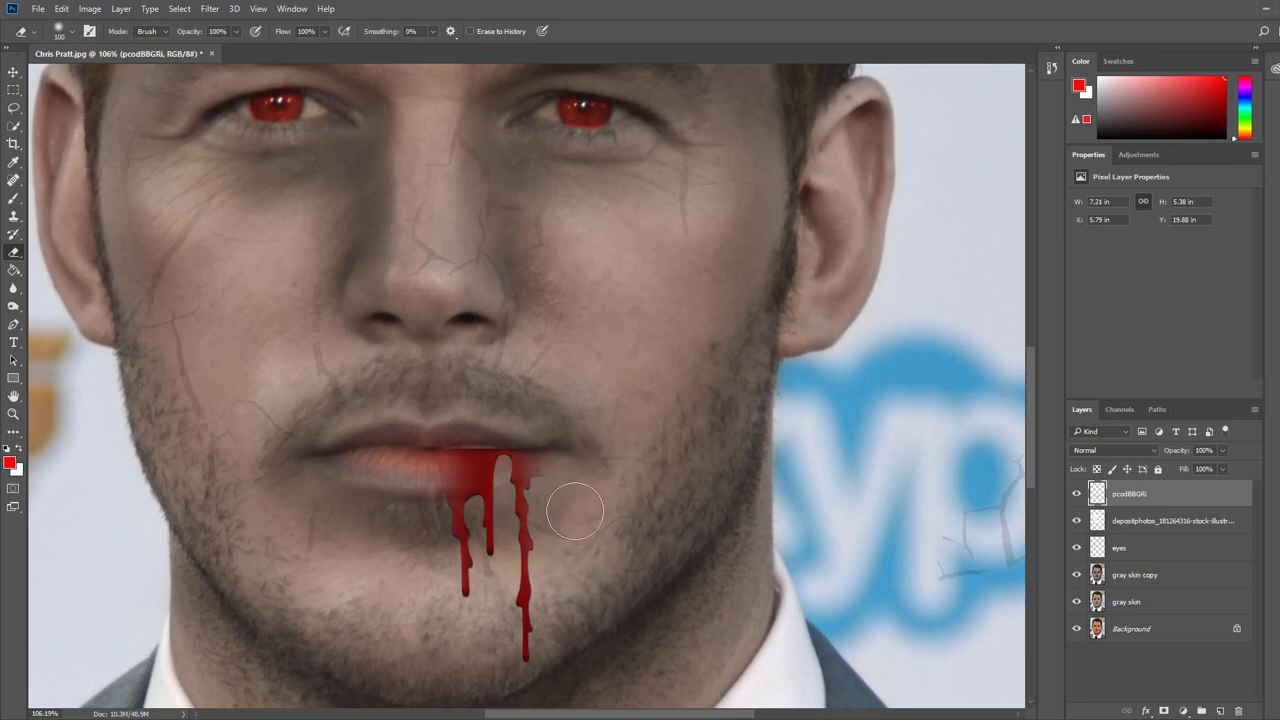
mouse_move(495, 451)
mouse_down()
mouse_move(491, 513)
mouse_move(471, 539)
mouse_move(464, 443)
mouse_move(458, 457)
mouse_move(435, 450)
mouse_move(463, 608)
mouse_up()
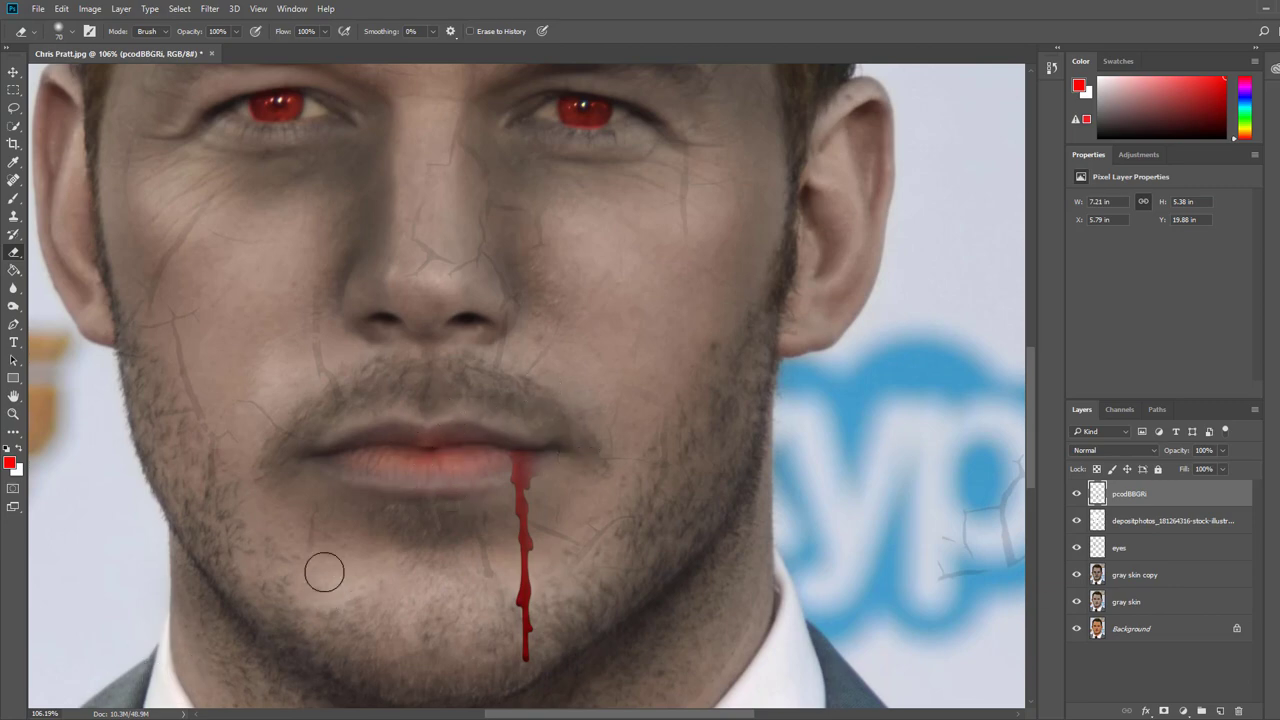
Darken the remaining blood drip with the Burn tool, using a 150 px brush, Midtones range and 20% exposure.
click(13, 308)
mouse_move(494, 514)
mouse_down()
mouse_move(528, 557)
mouse_move(524, 624)
mouse_move(513, 475)
mouse_move(547, 652)
mouse_up()
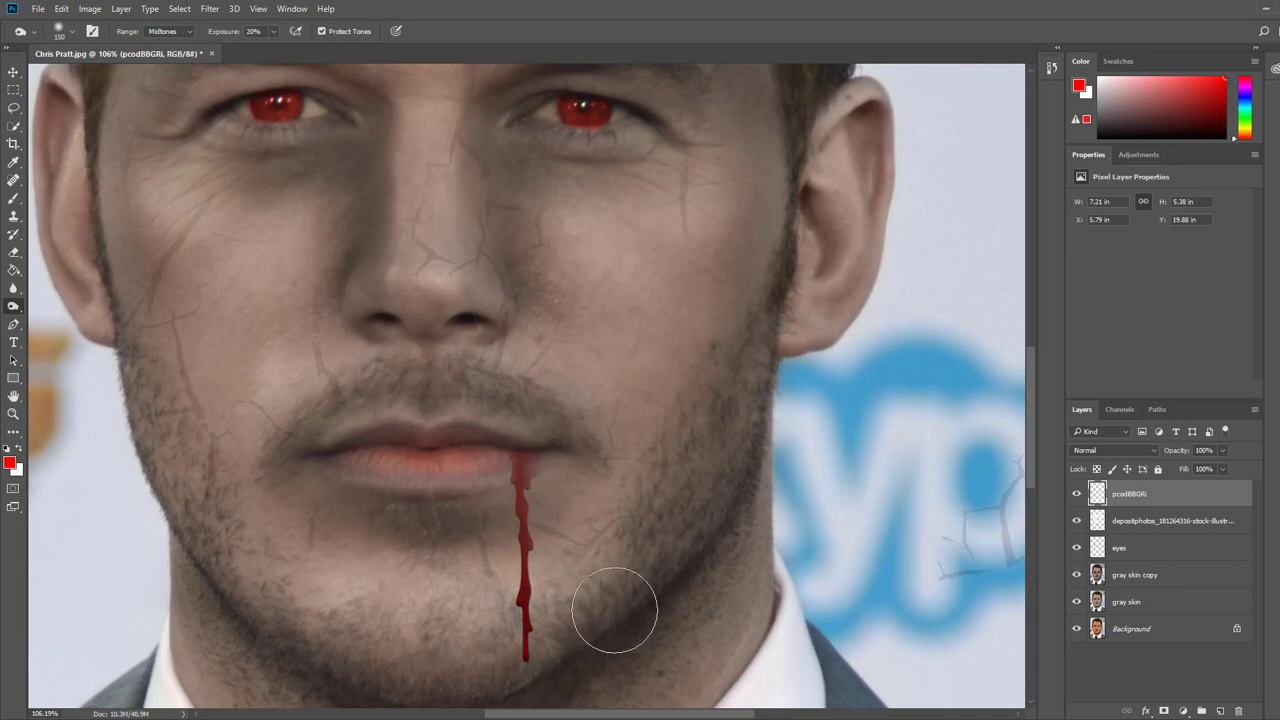
scroll(610, 595, down, 3)
scroll(604, 577, down, 2)
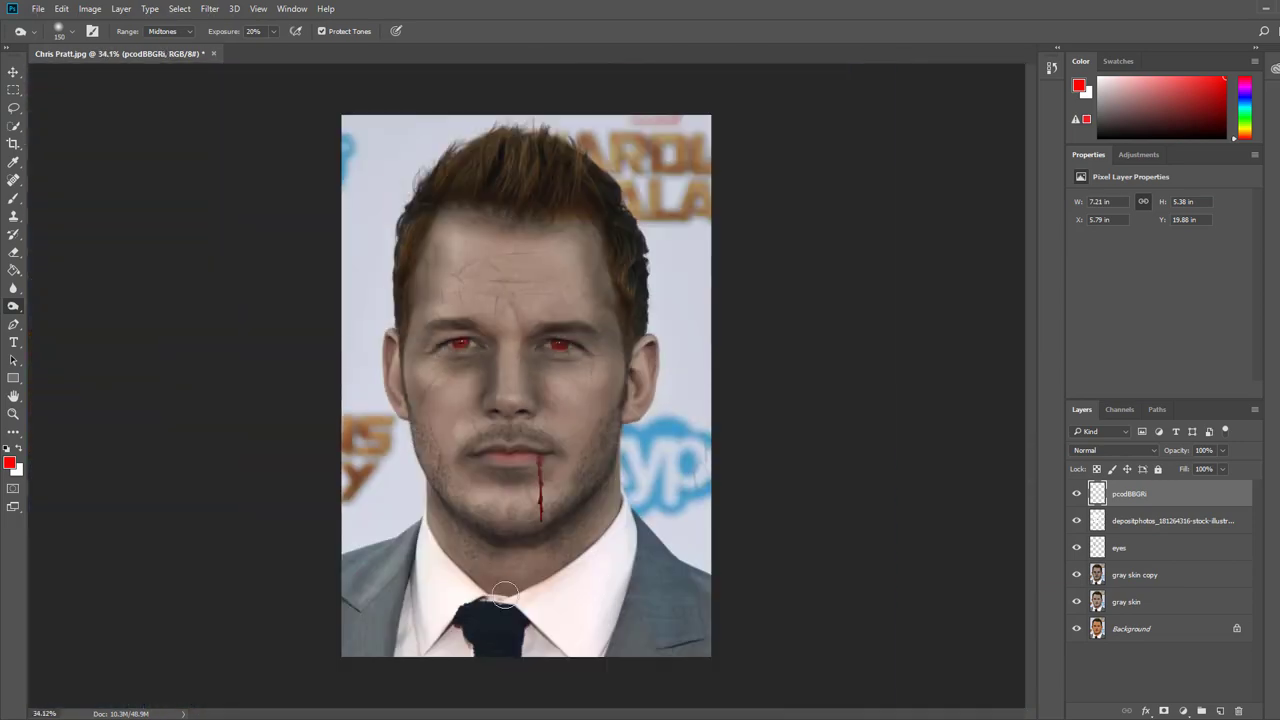